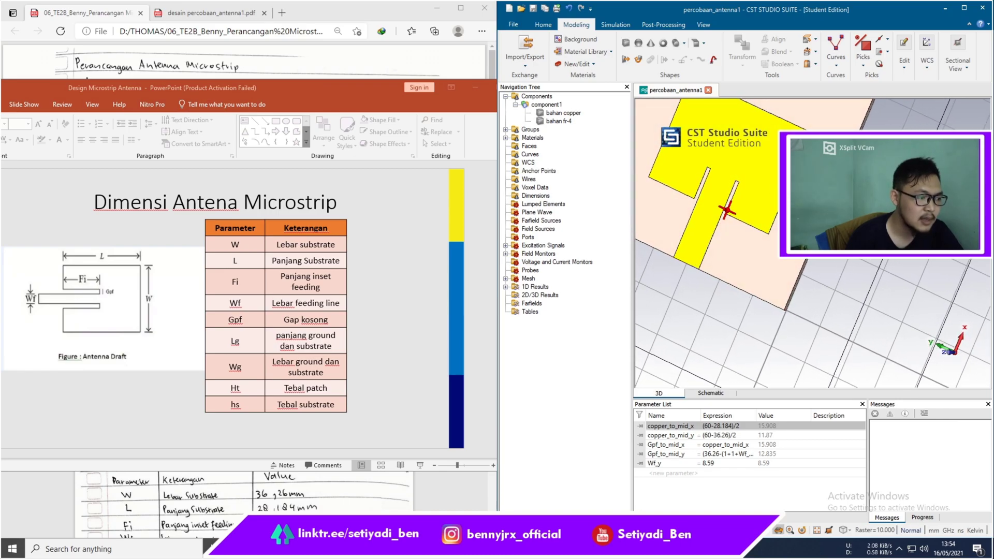
Step: Inspect the microstrip antenna model from several angles
drag(714, 277, 762, 161)
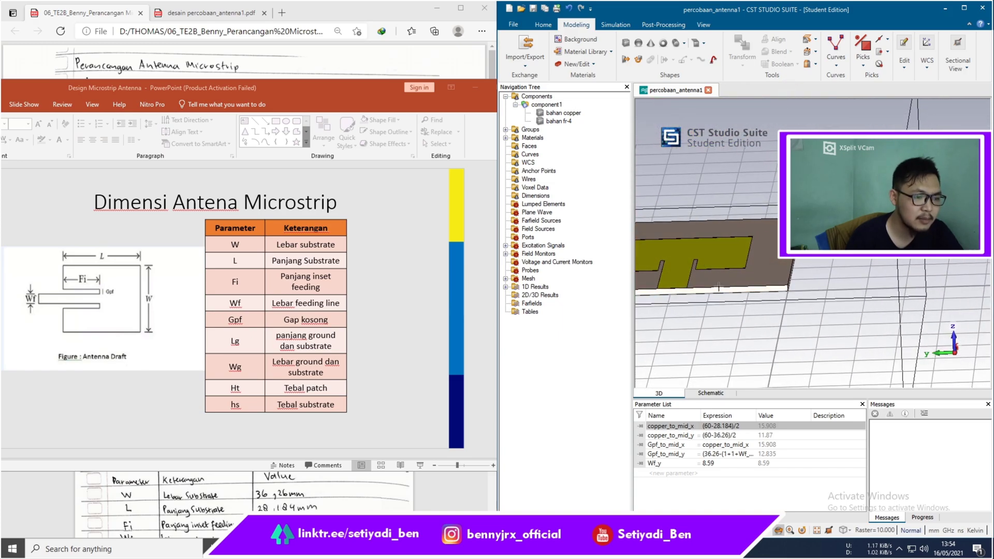
drag(717, 293, 694, 282)
drag(727, 232, 739, 360)
Step: Put the PowerPoint slide on antenna dimensions away and review the handwritten microstrip antenna calculations in the browser
drag(280, 89, 642, 80)
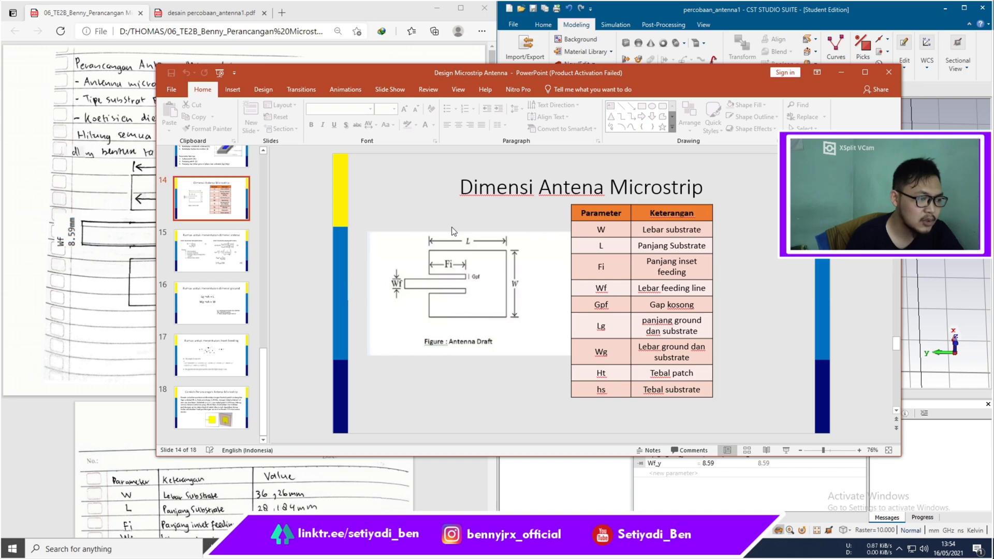
click(843, 73)
scroll(371, 103, down, 3)
scroll(371, 102, down, 10)
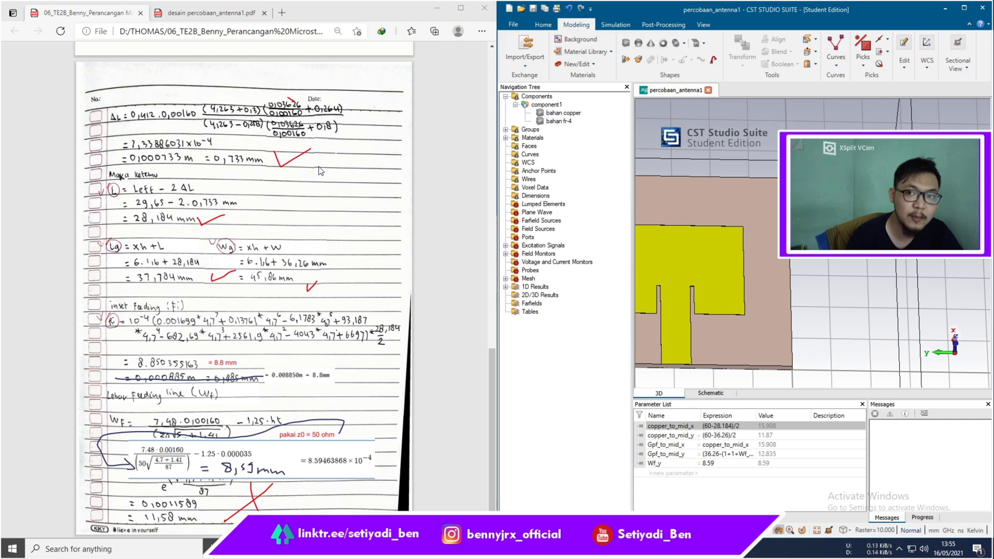
scroll(321, 171, up, 15)
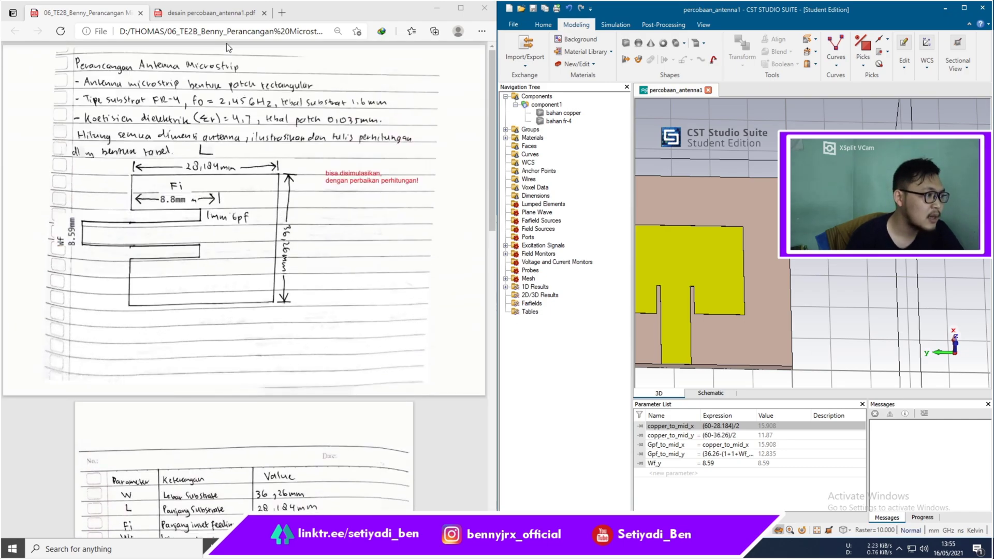
Step: Show desain percobaan_antenna1.pdf and review the PowerPoint slide "Contoh Perancangan Antena Microstrip"
click(211, 13)
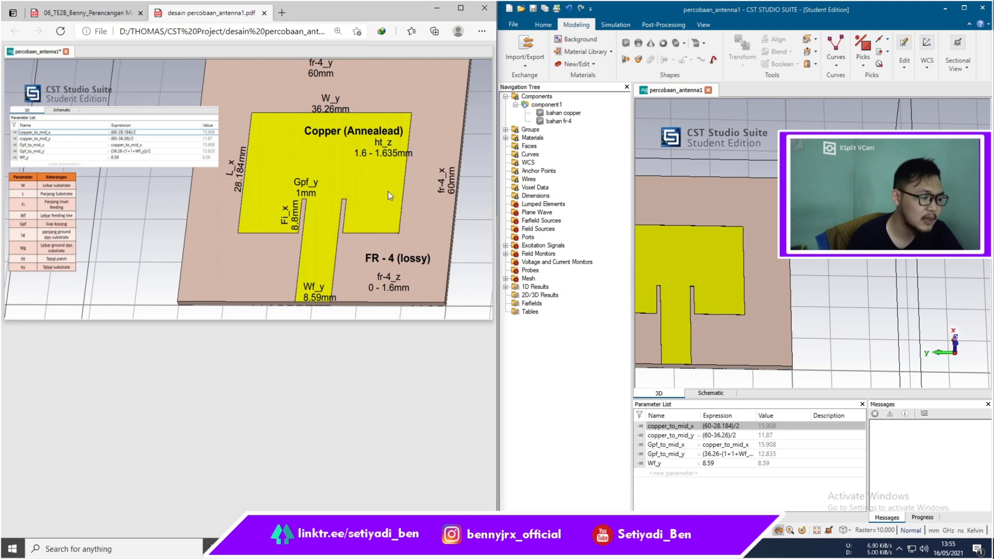
click(465, 549)
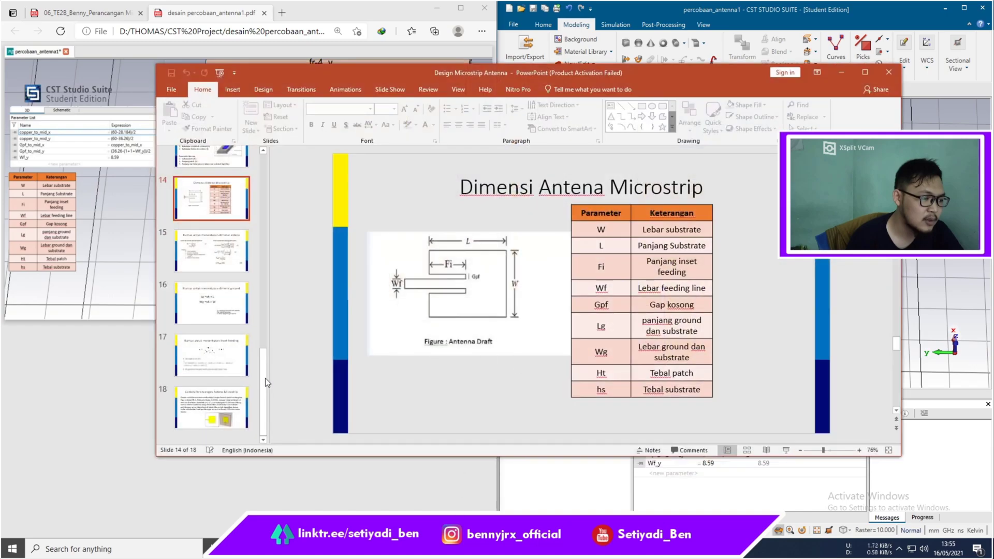
click(225, 388)
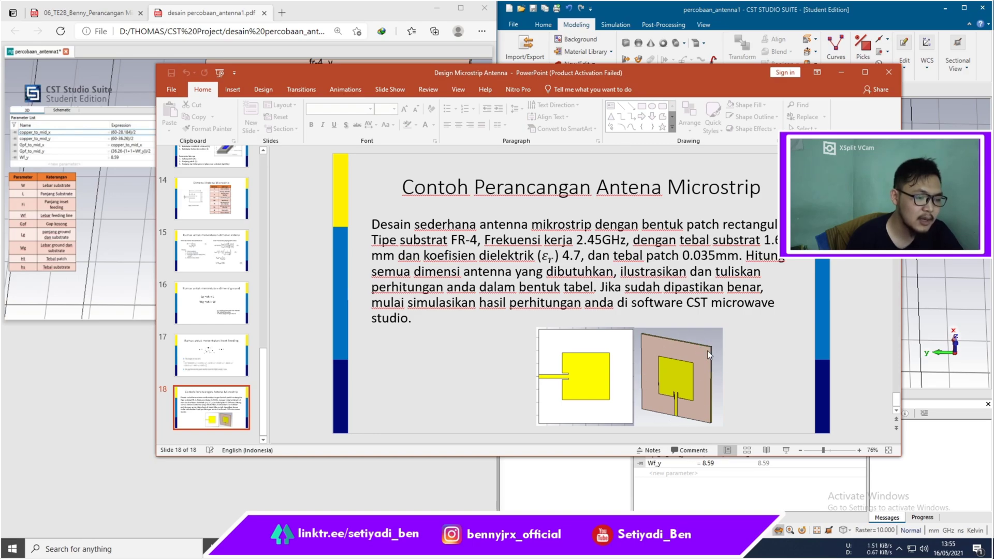
click(841, 72)
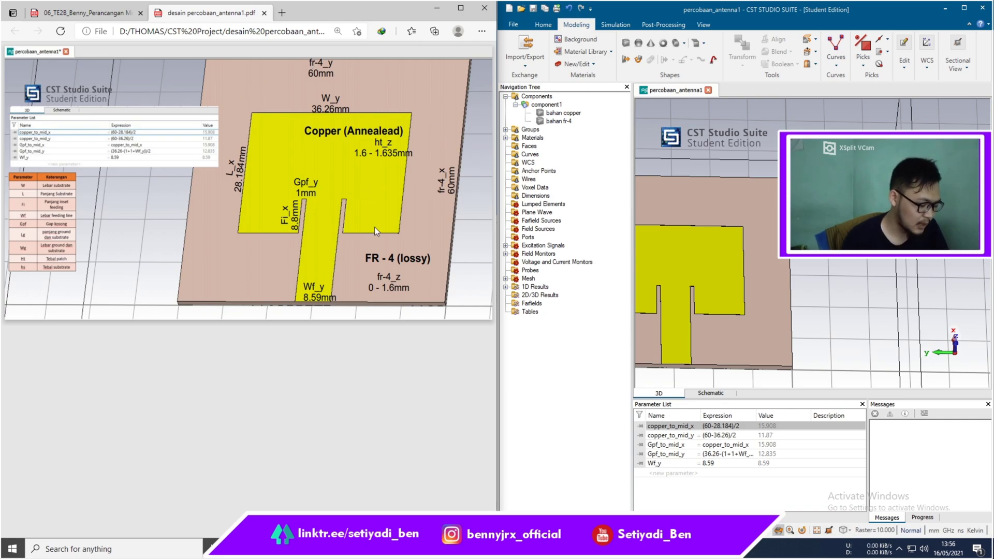
Step: Examine the patch and substrate dimensions in the PDF drawing and compare them with the 3D model in CST Studio Suite
ctrl+scroll(374, 227, up, 5)
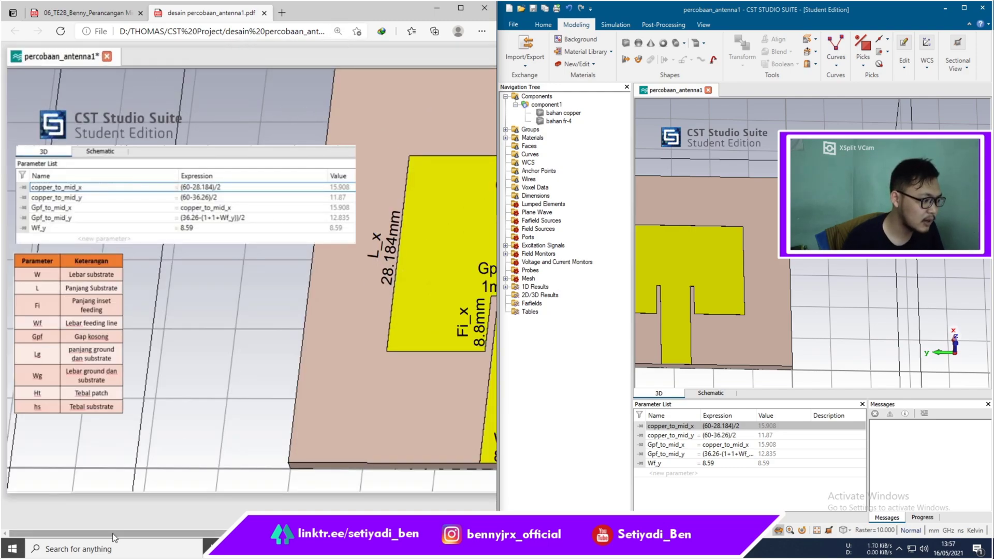
drag(122, 535, 282, 539)
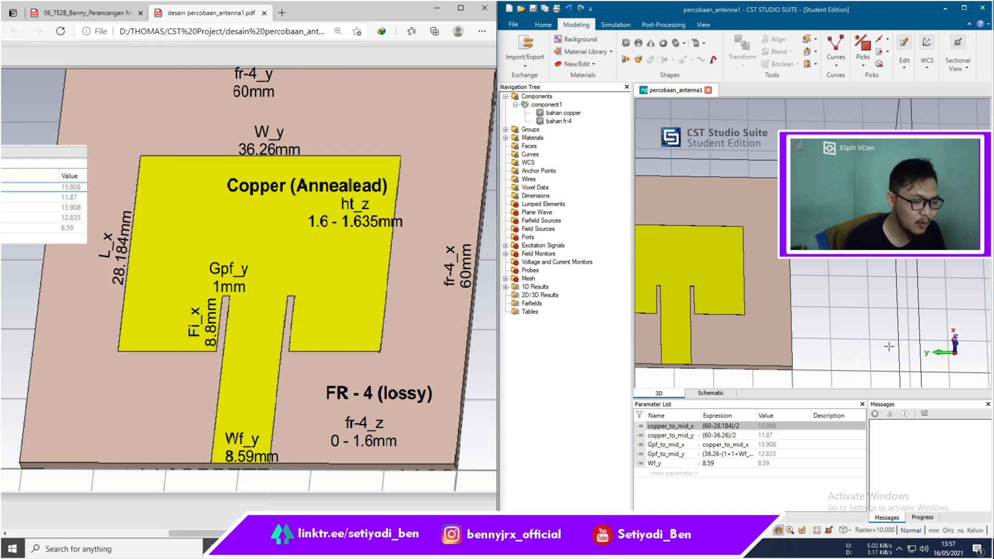
drag(920, 341, 882, 294)
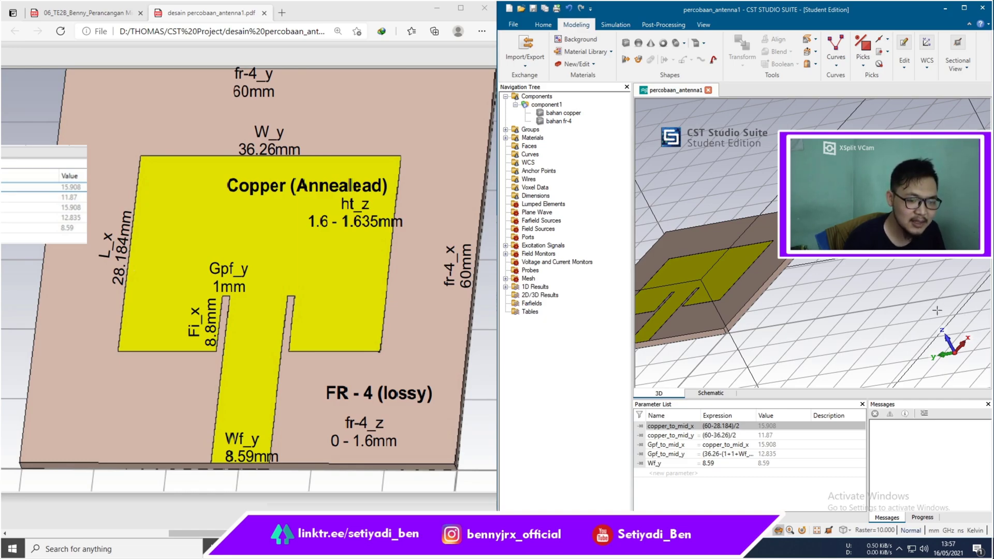
drag(756, 312, 915, 381)
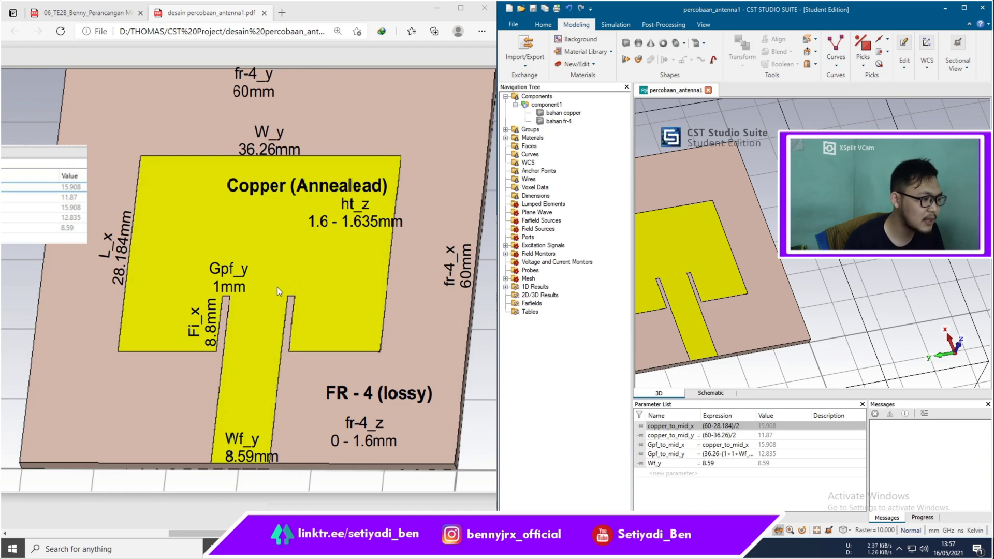
Step: Examine the PDF's parameter expressions and abbreviation table alongside the labelled patch, gap, inset and feed dimensions
ctrl+scroll(278, 286, down, 1)
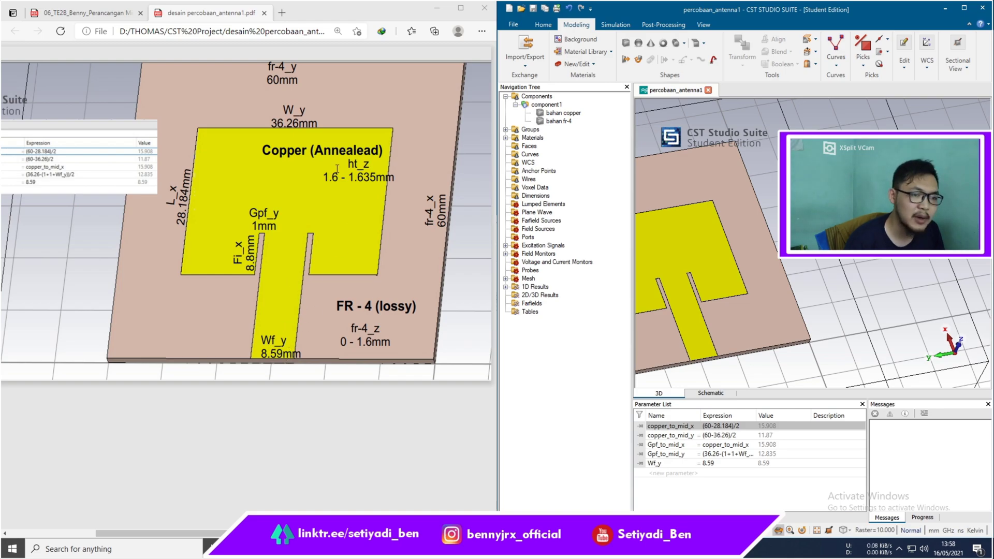
drag(211, 533, 125, 535)
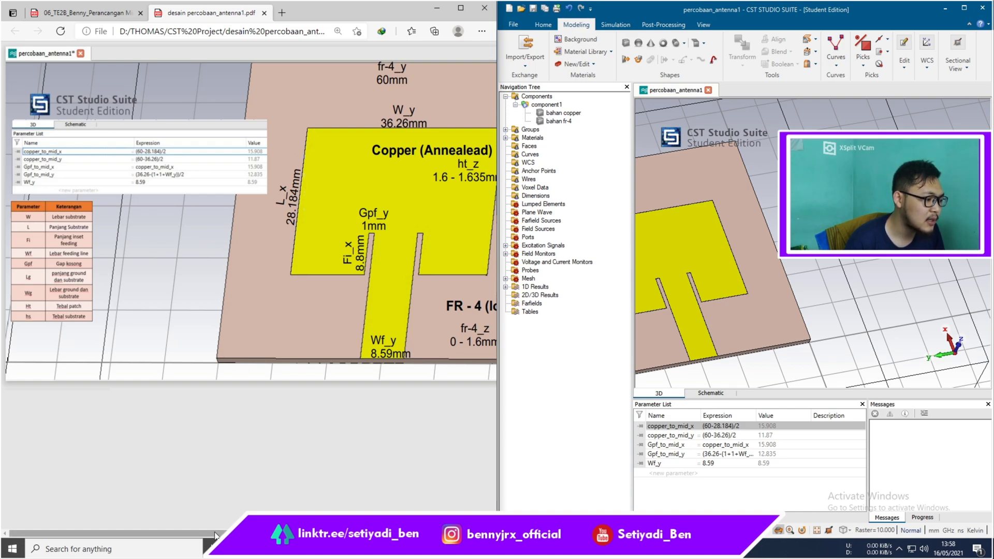
drag(216, 534, 264, 431)
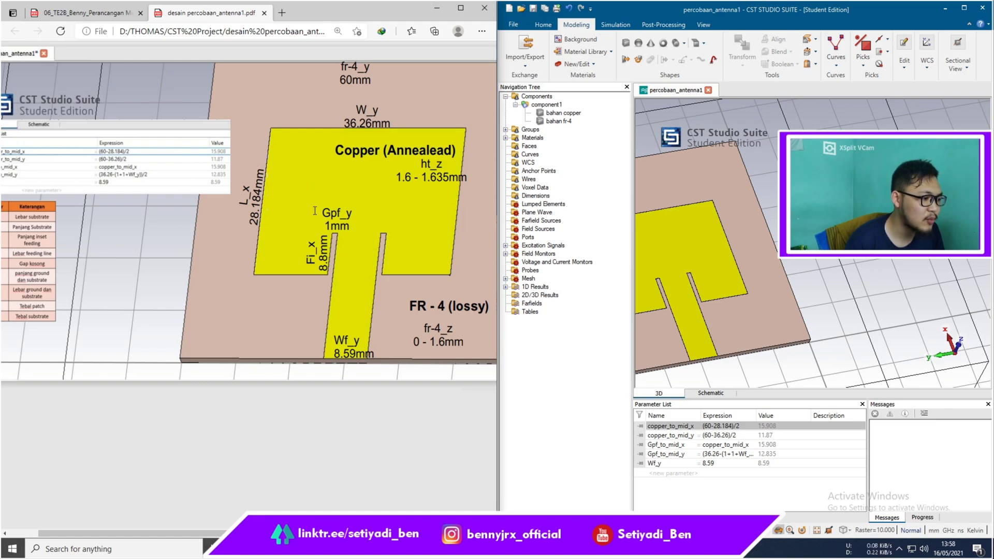
drag(187, 534, 150, 533)
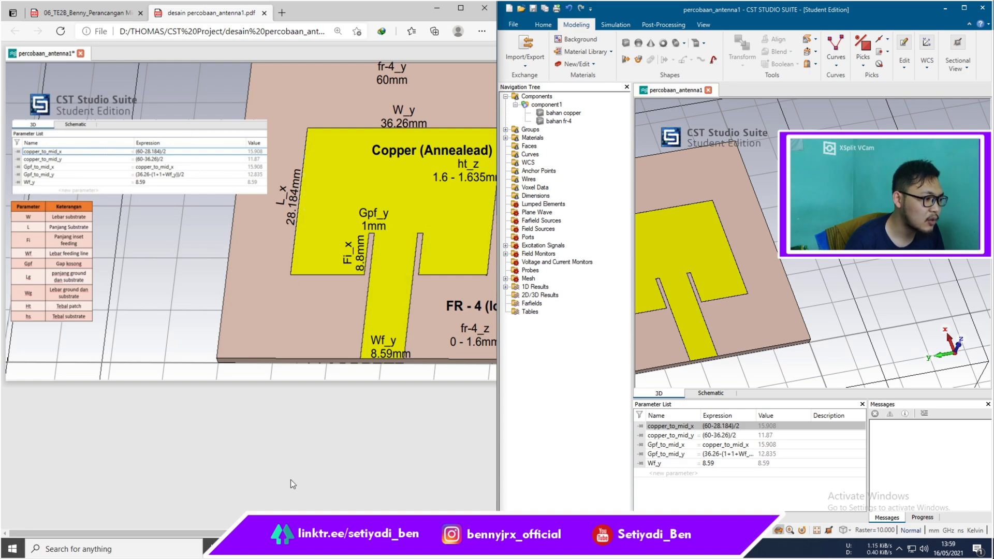
drag(293, 533, 295, 533)
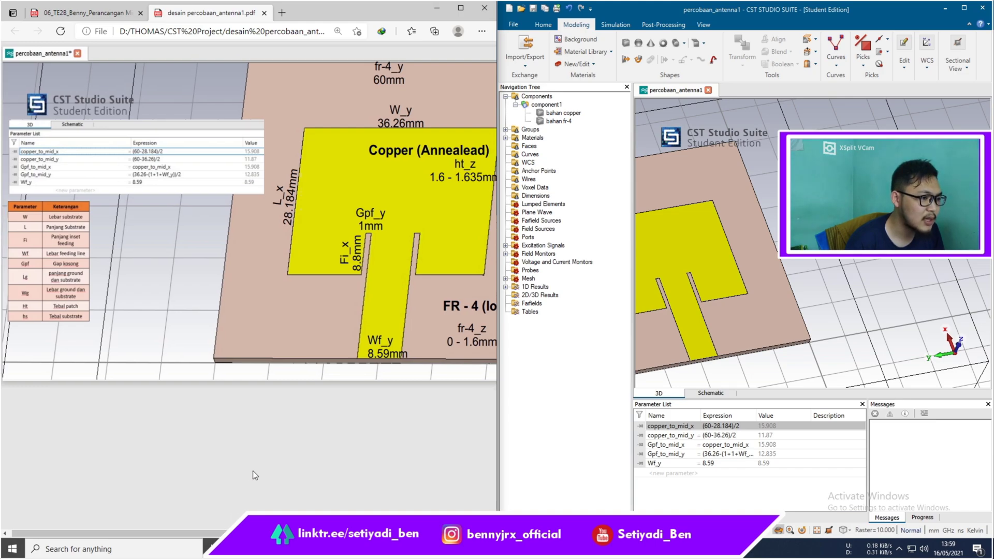
drag(223, 533, 274, 533)
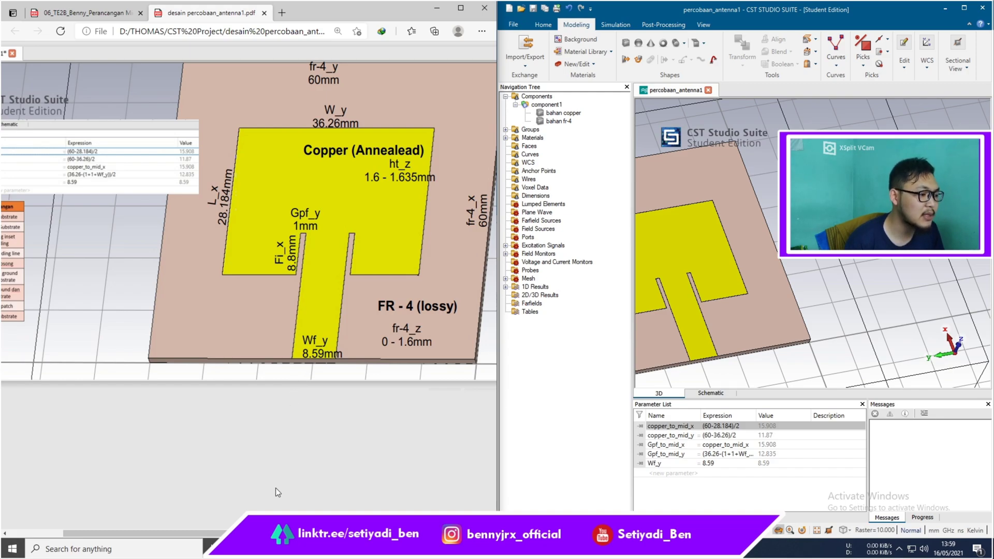
drag(254, 535, 197, 538)
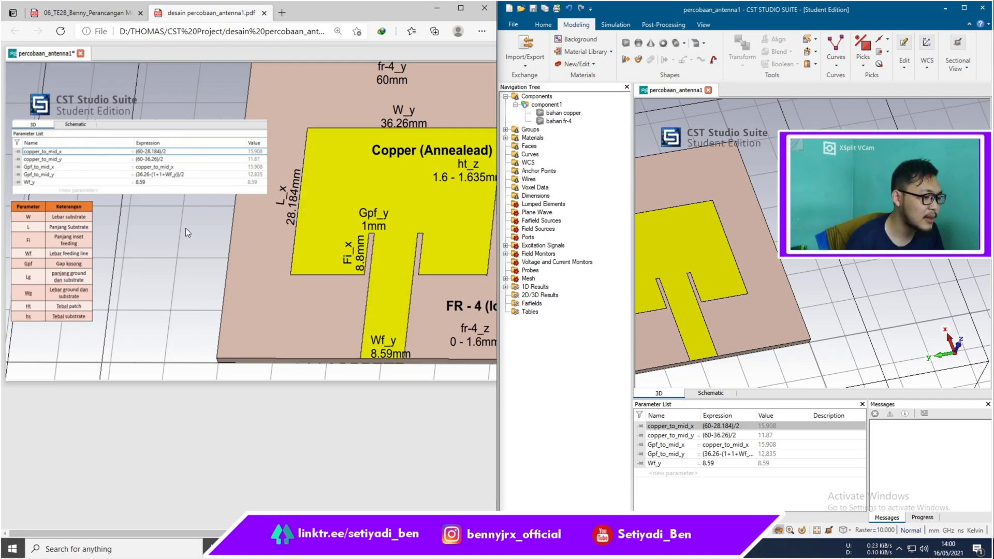
drag(142, 532, 226, 532)
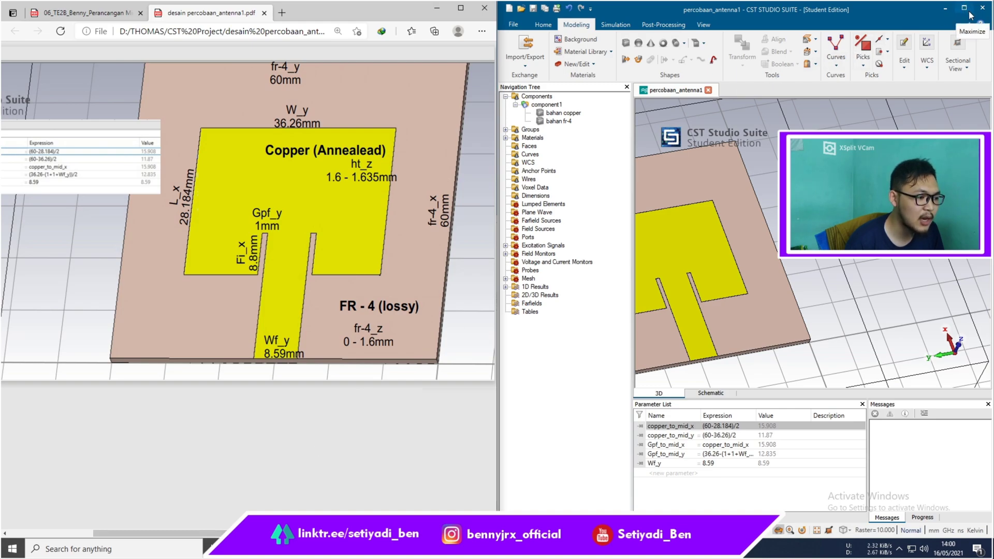
Step: Bring the whole antenna into view and inspect the material properties of bahan copper and bahan fr-4
drag(752, 267, 751, 268)
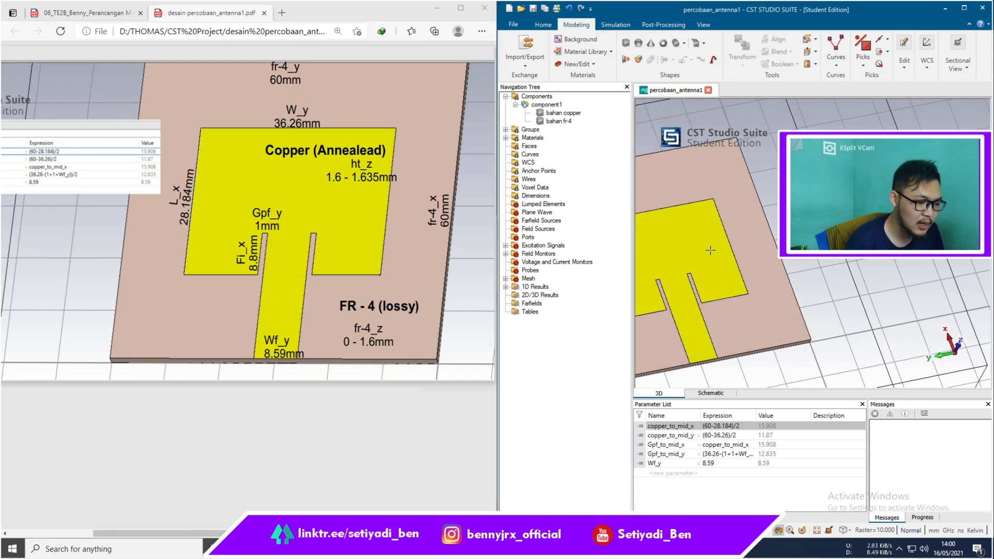
middle_drag(709, 242, 855, 215)
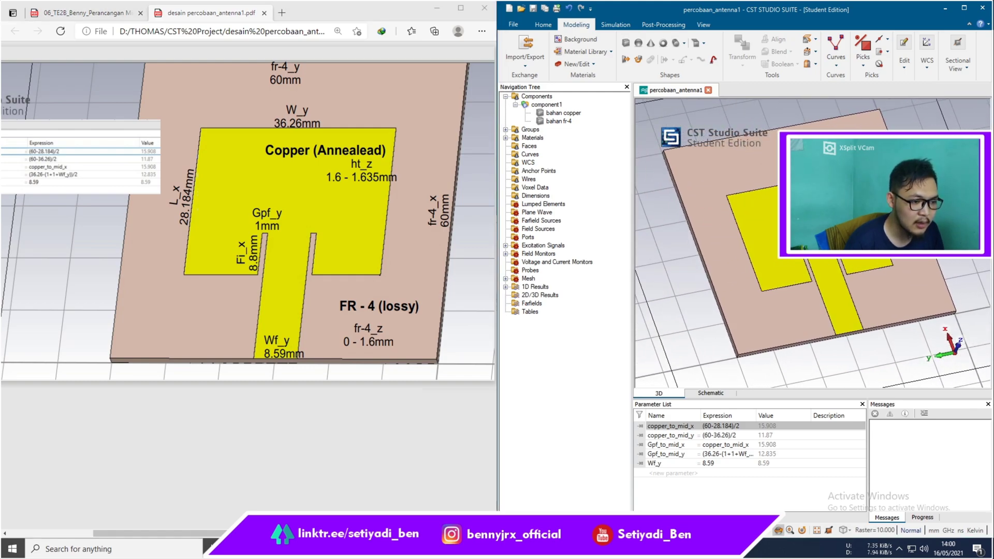
click(545, 105)
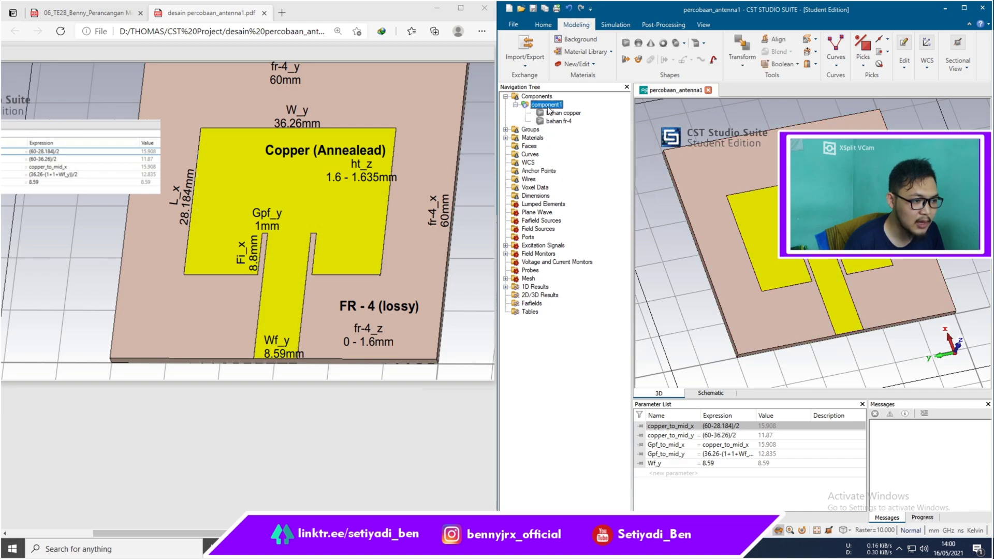
click(575, 114)
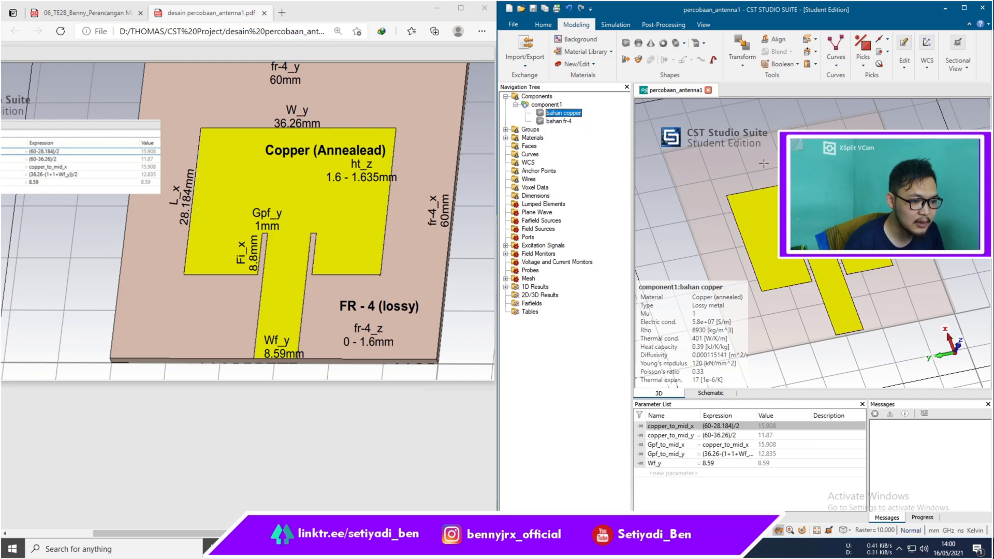
click(571, 122)
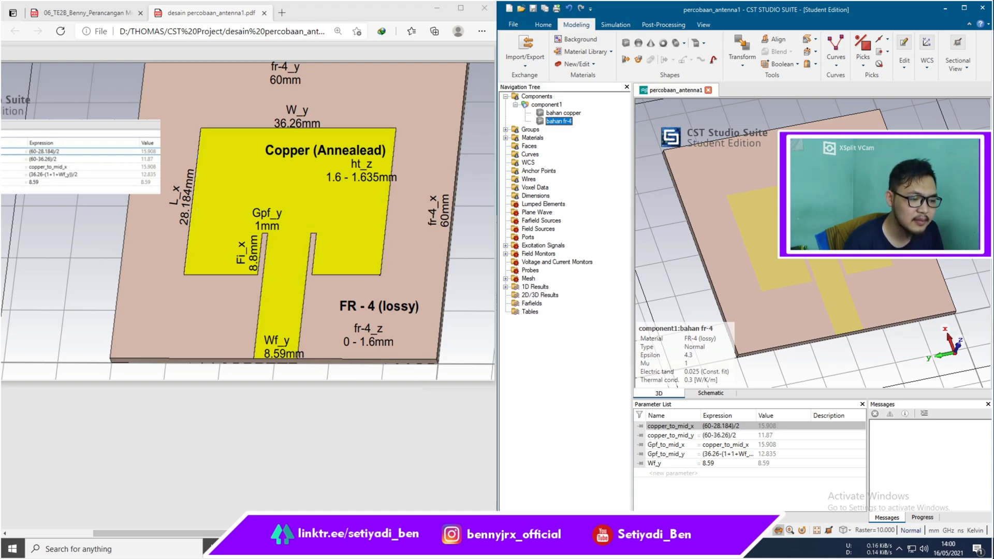
click(572, 115)
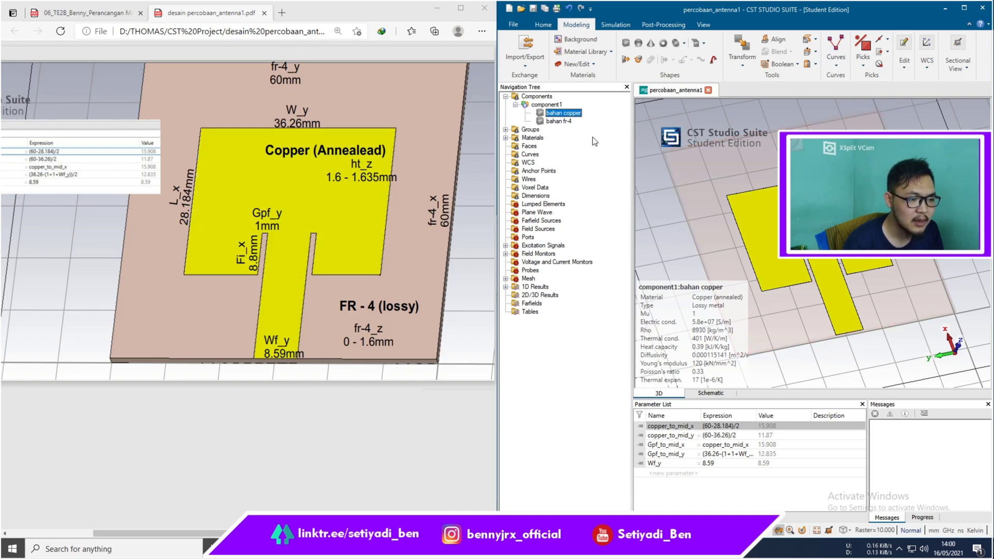
mouse_move(559, 120)
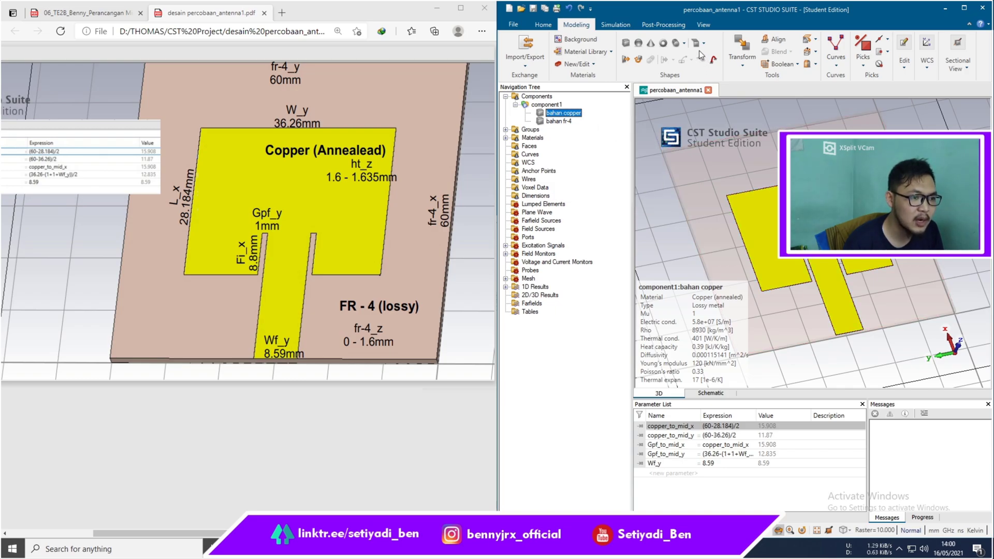
Step: Look over the modelling tools and the list of Boolean operations for the antenna solids
click(622, 26)
click(588, 25)
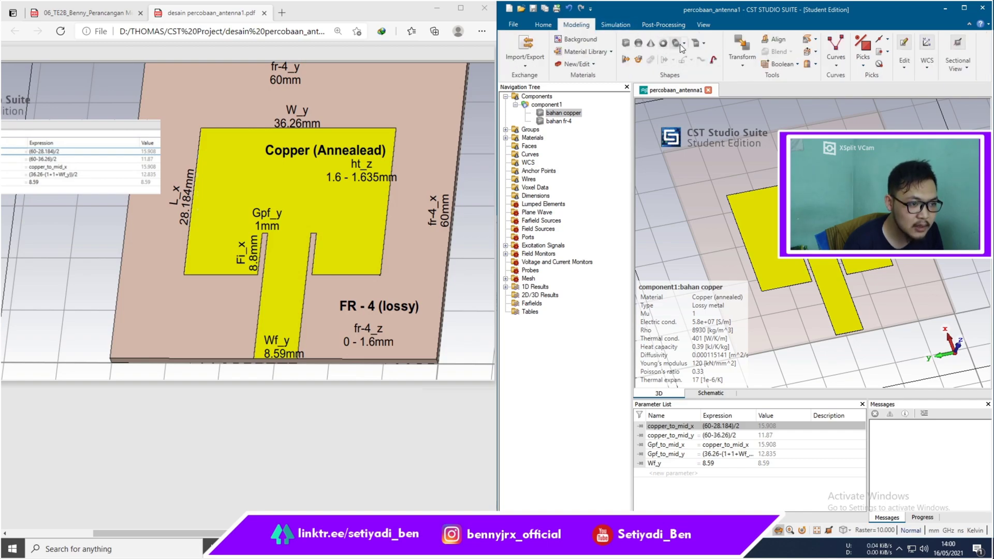
click(800, 63)
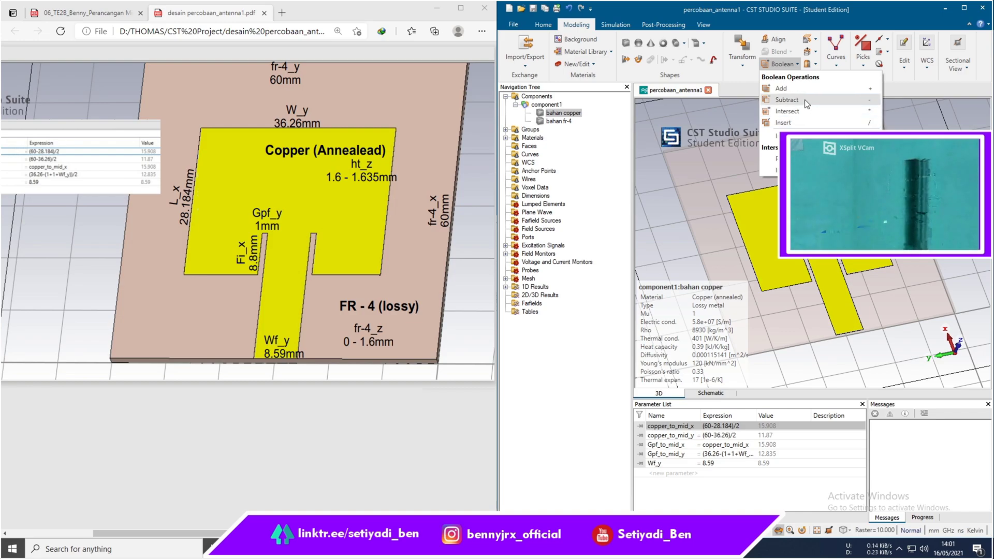
click(709, 129)
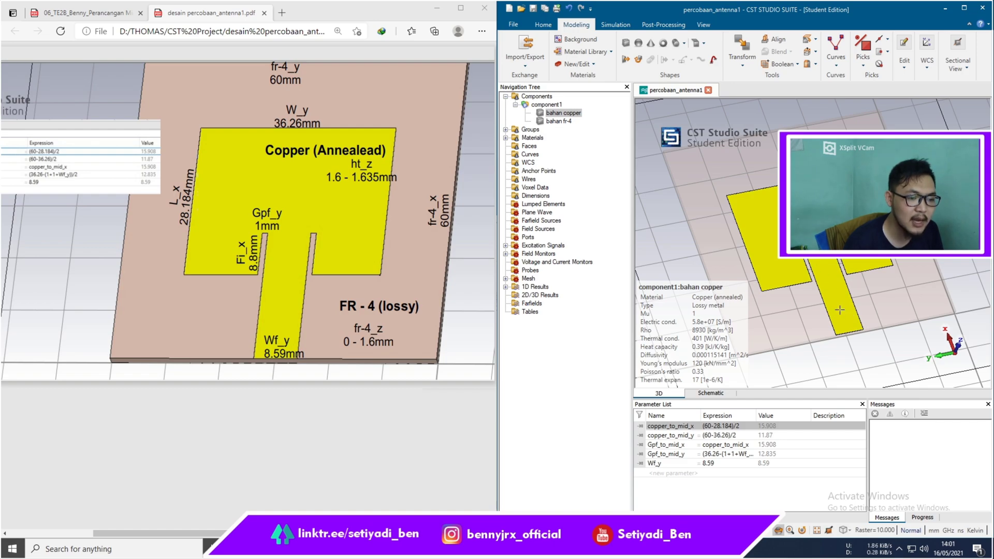
Step: Examine the construction history of the bahan copper solid and the Boolean operations used to shape it
double_click(564, 113)
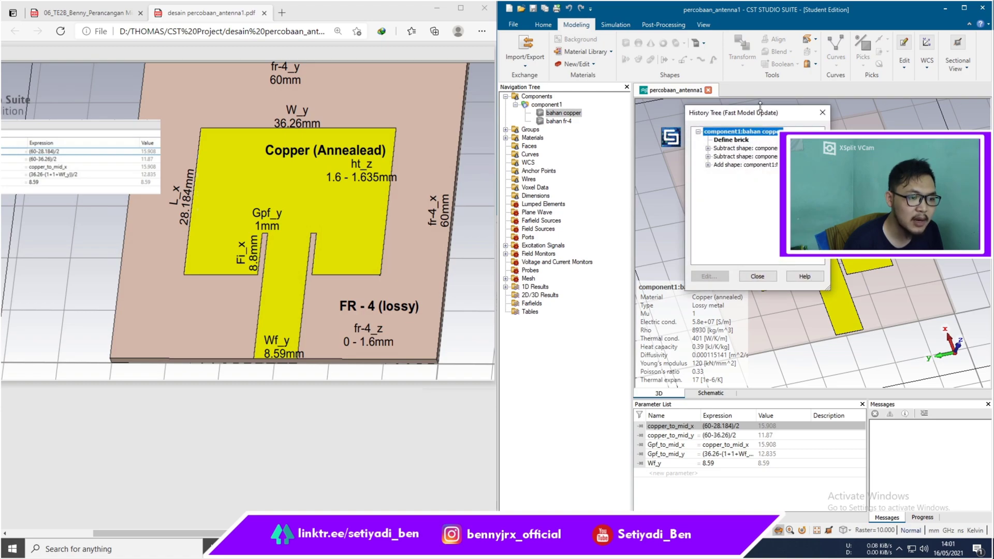
drag(757, 114, 588, 123)
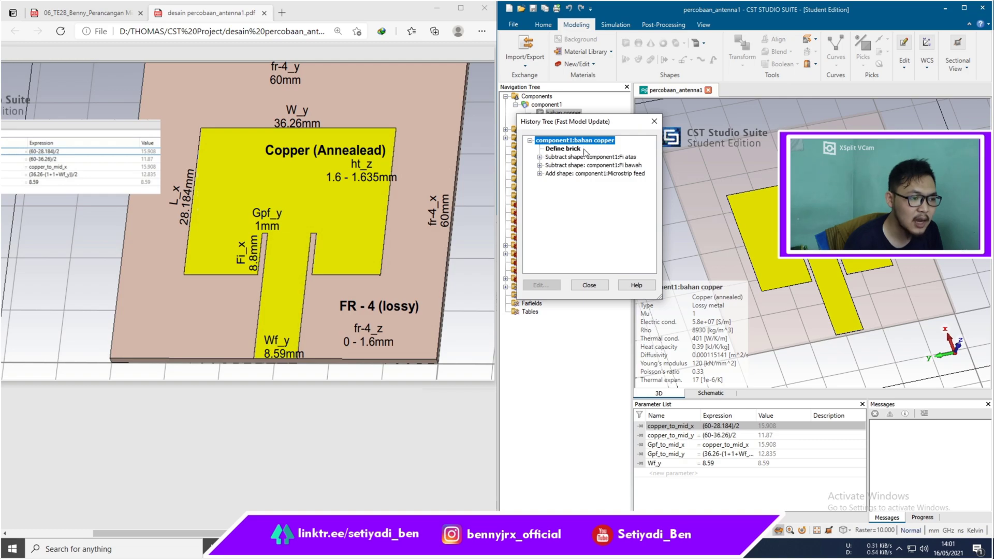
drag(587, 126, 673, 136)
click(739, 127)
double_click(576, 113)
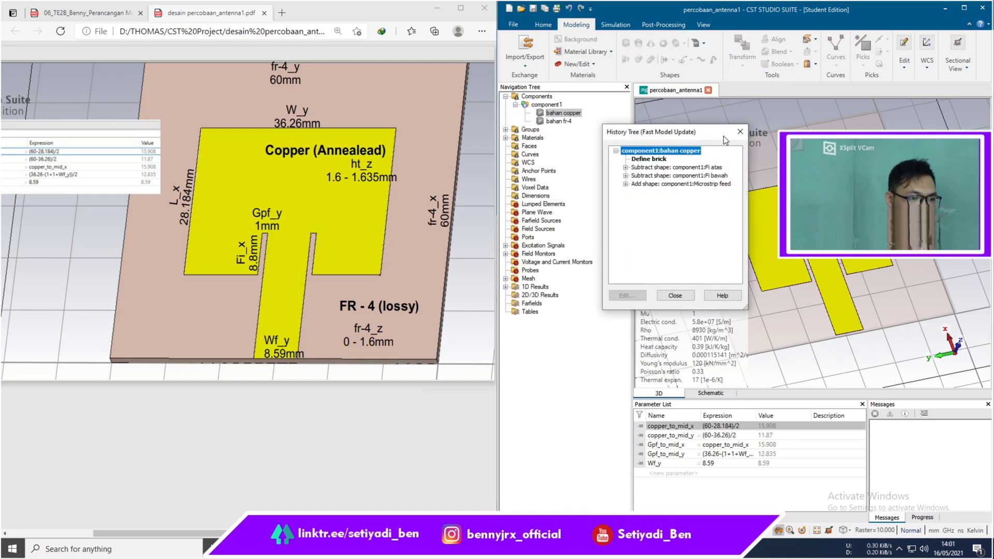
click(738, 133)
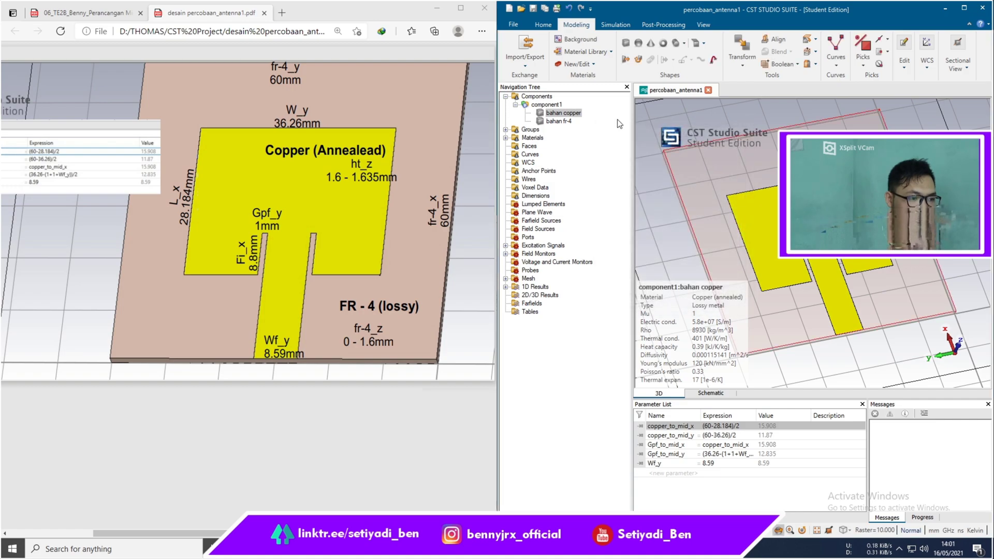
click(798, 65)
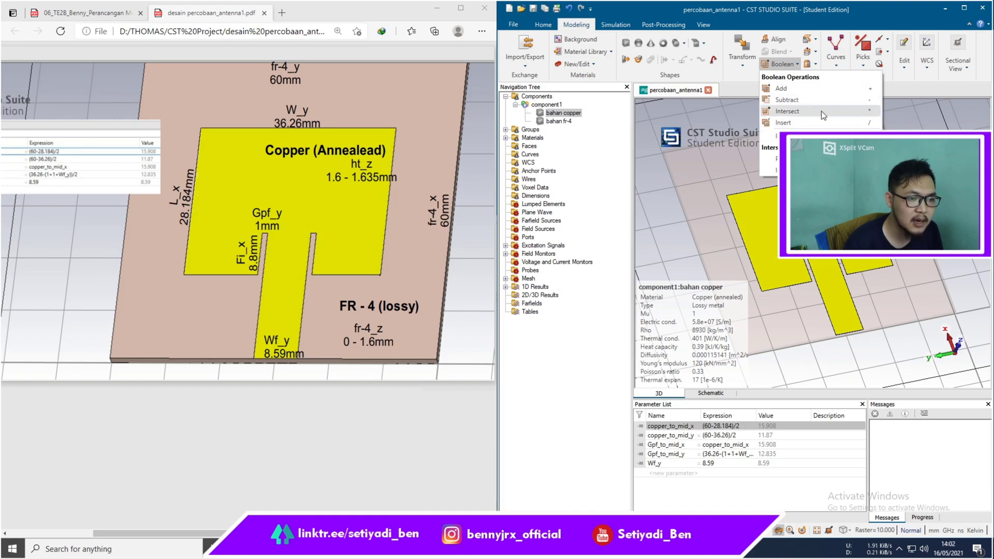
Step: Open the construction history of the bahan copper solid and inspect its microstrip feed and base brick entries
click(606, 114)
double_click(574, 113)
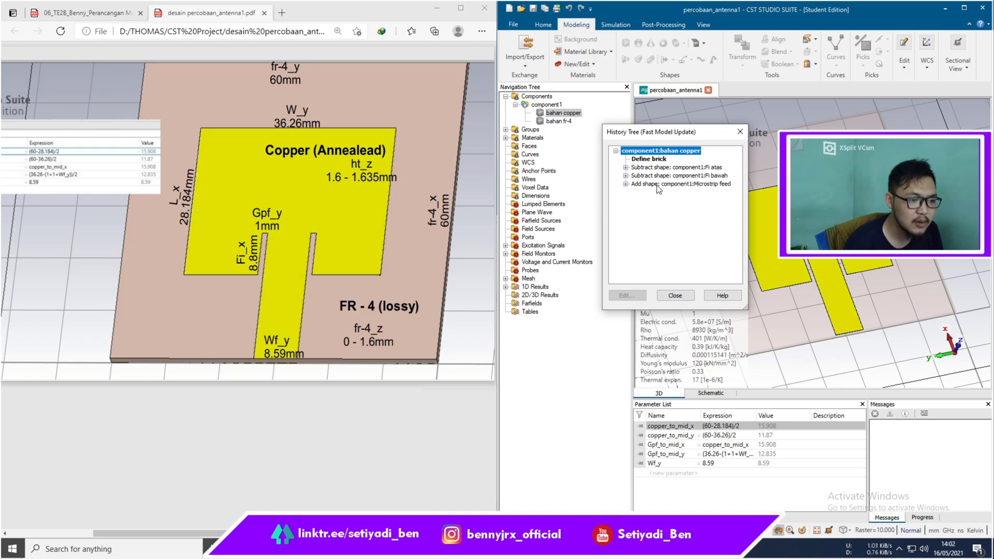
click(657, 185)
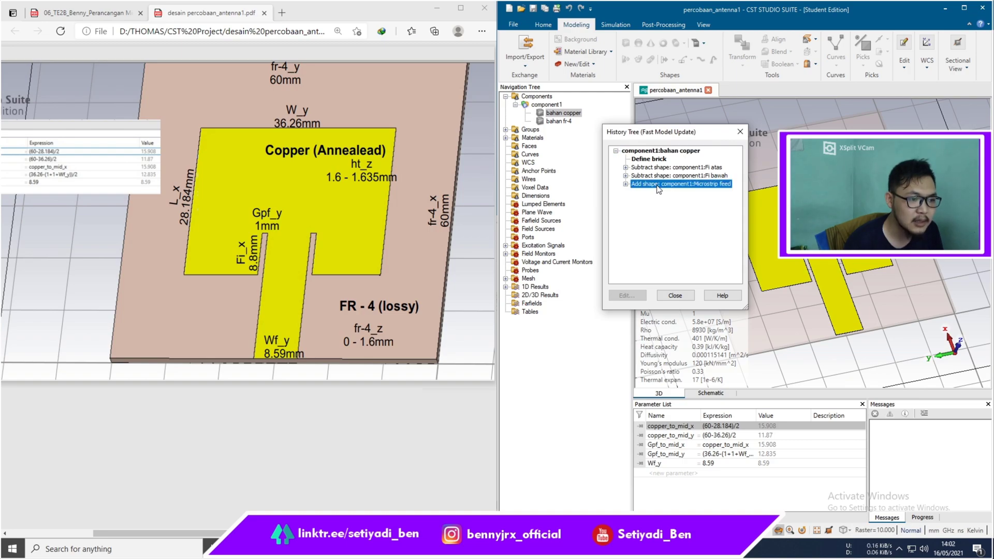
double_click(673, 186)
double_click(642, 185)
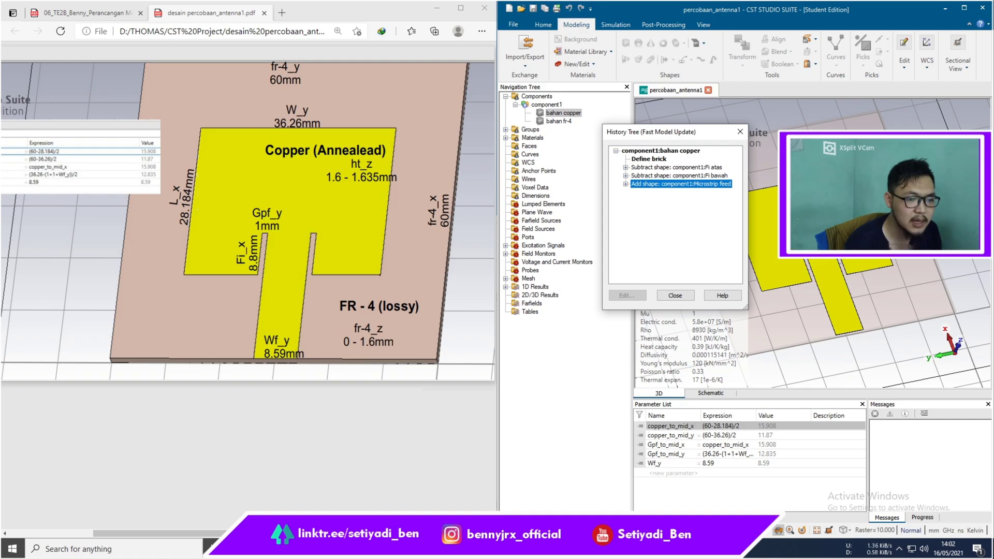
click(654, 159)
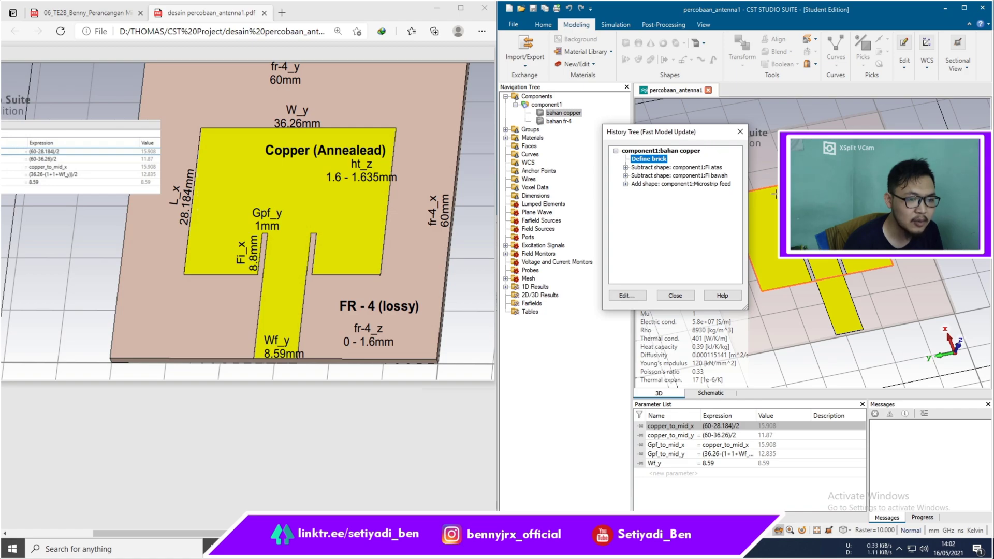
Step: Open the bahan copper brick definition beside the reference drawing and read its full Xmin expression
drag(672, 132, 557, 140)
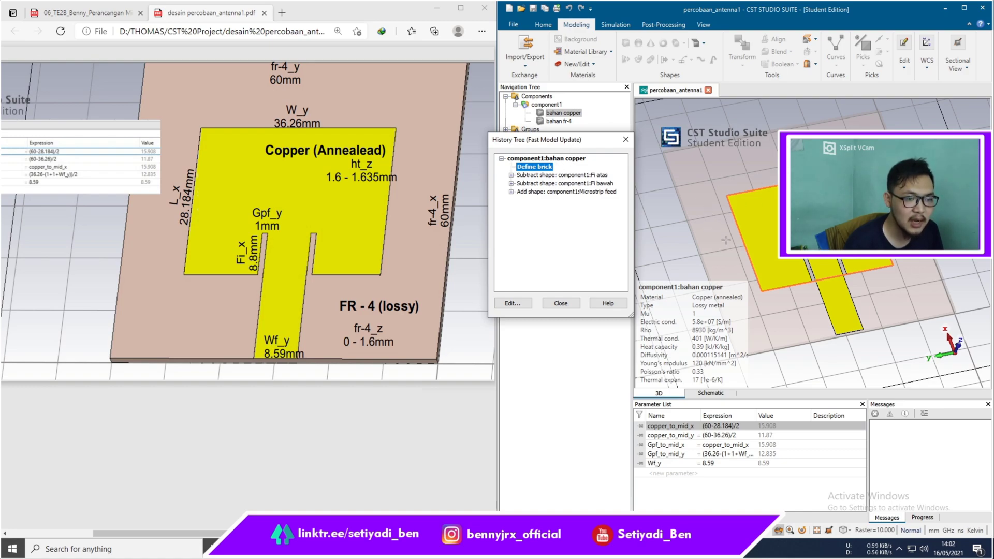
double_click(534, 167)
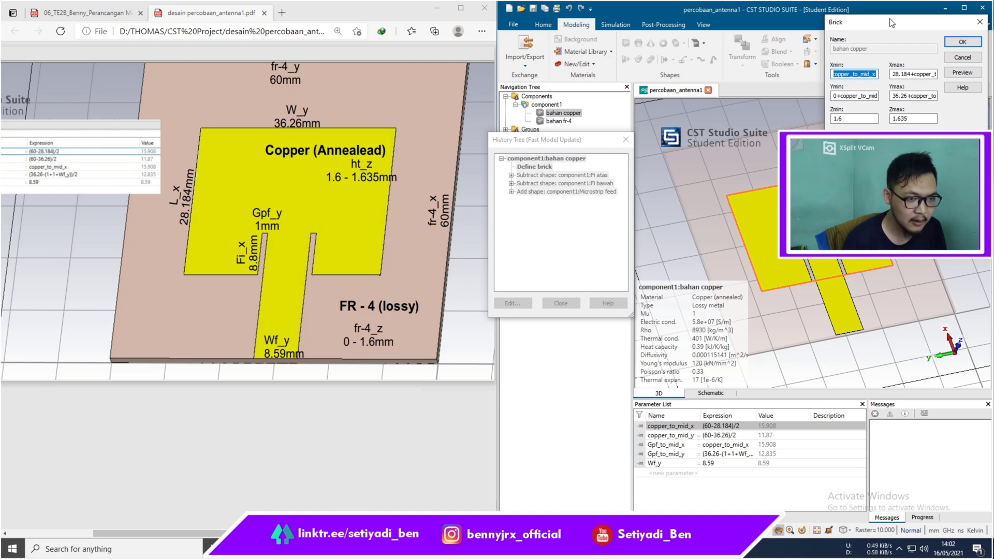
drag(892, 22, 506, 254)
click(490, 310)
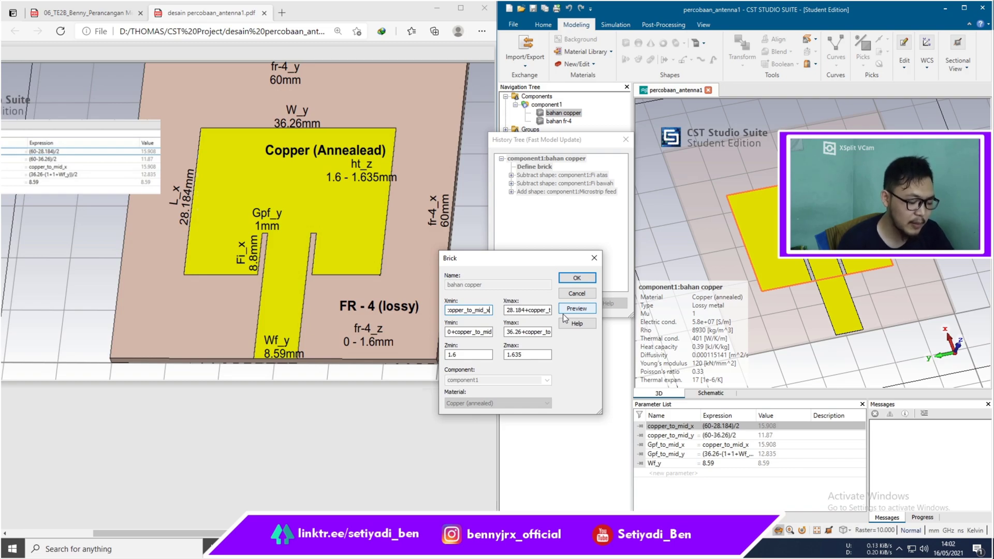
key(Home)
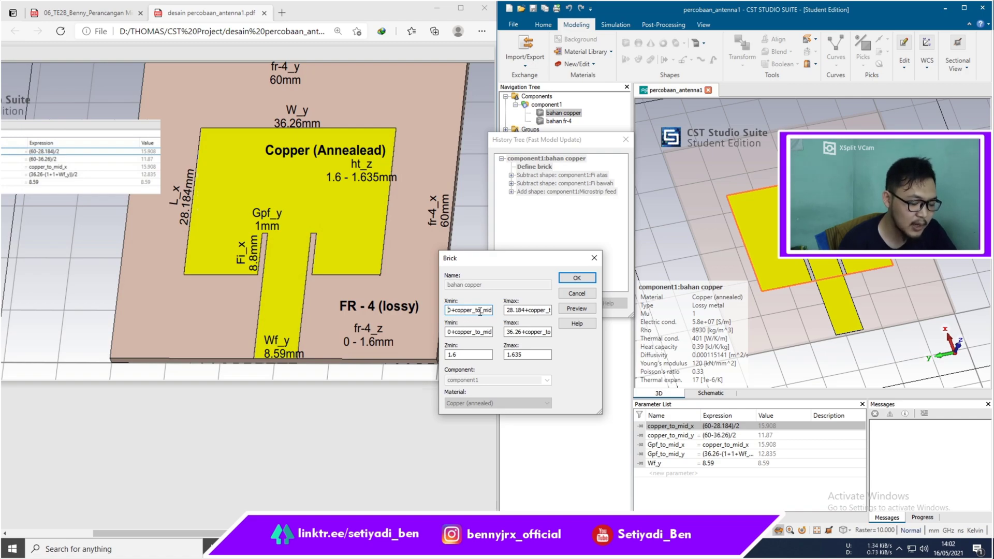
key(End)
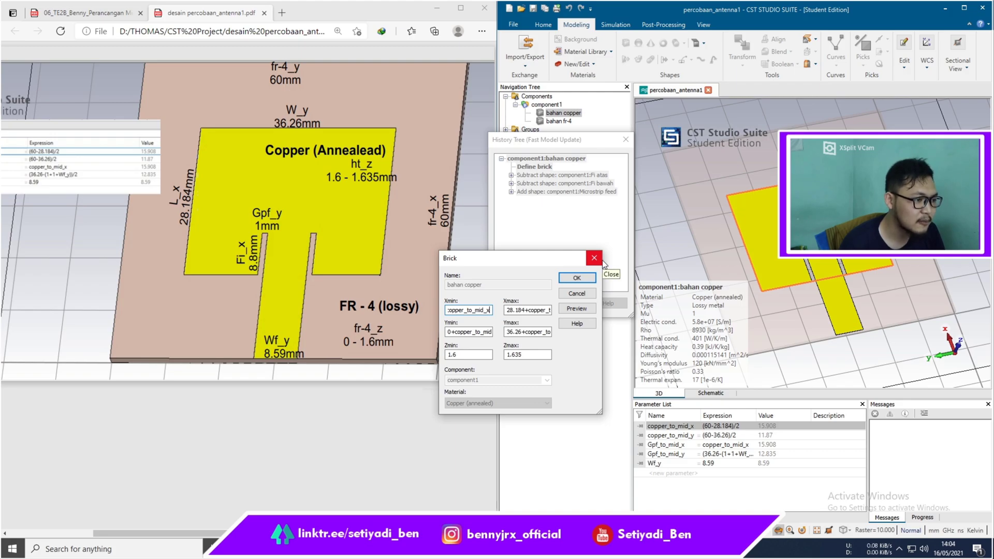
Step: Capture the full screen for annotation and mark the fr-4_y and W_y dimensions on the drawing with a yellow marker
key(Print)
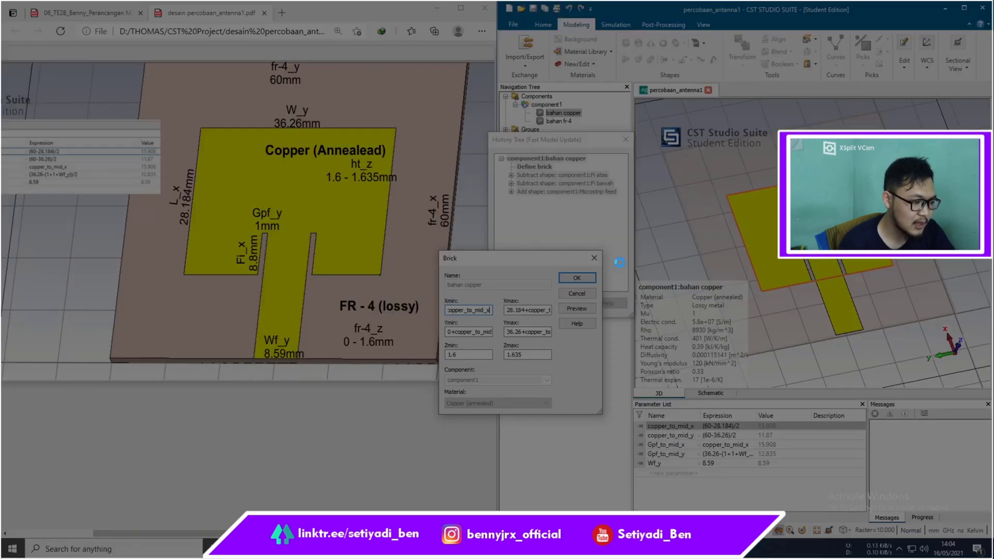
mouse_move(0, 1)
mouse_down()
mouse_move(993, 510)
mouse_move(992, 558)
mouse_up()
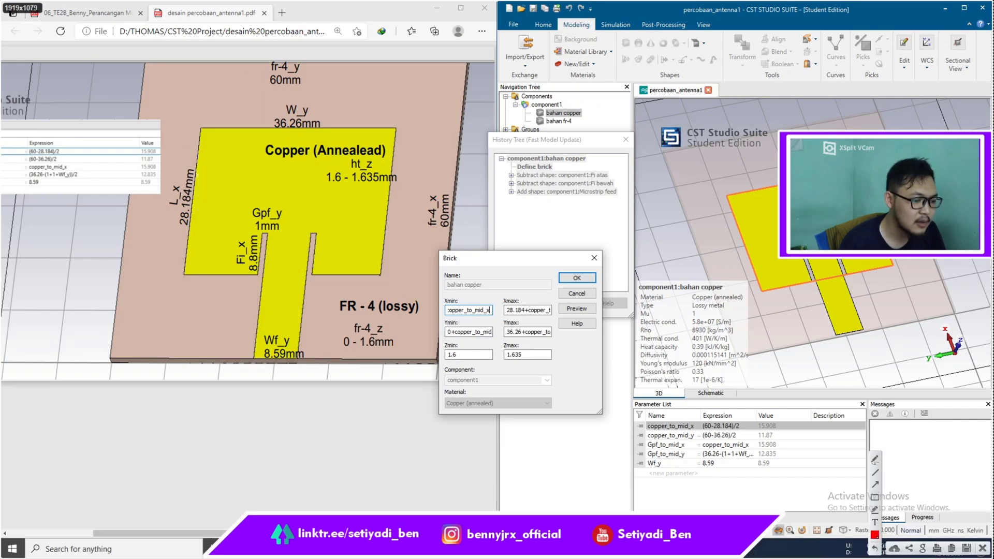
click(875, 510)
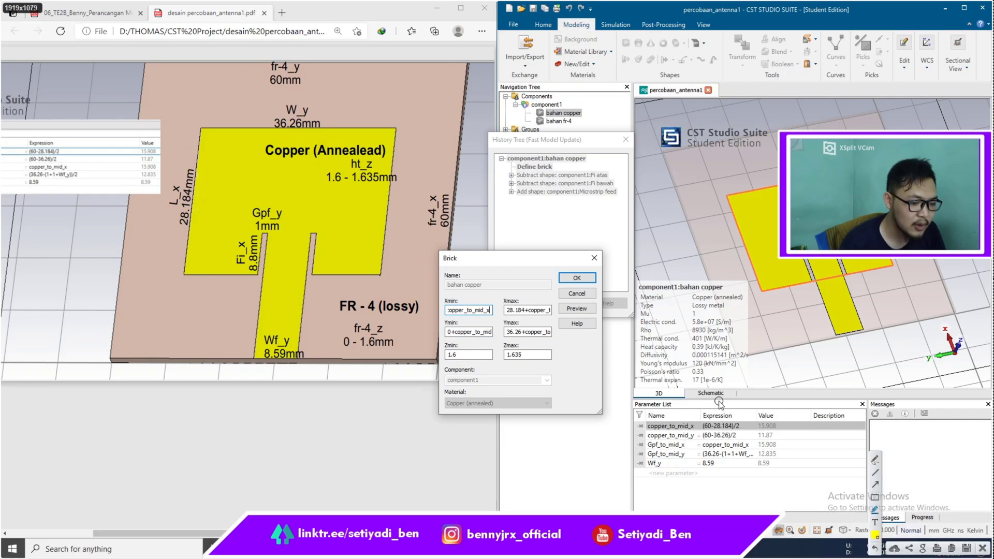
click(875, 511)
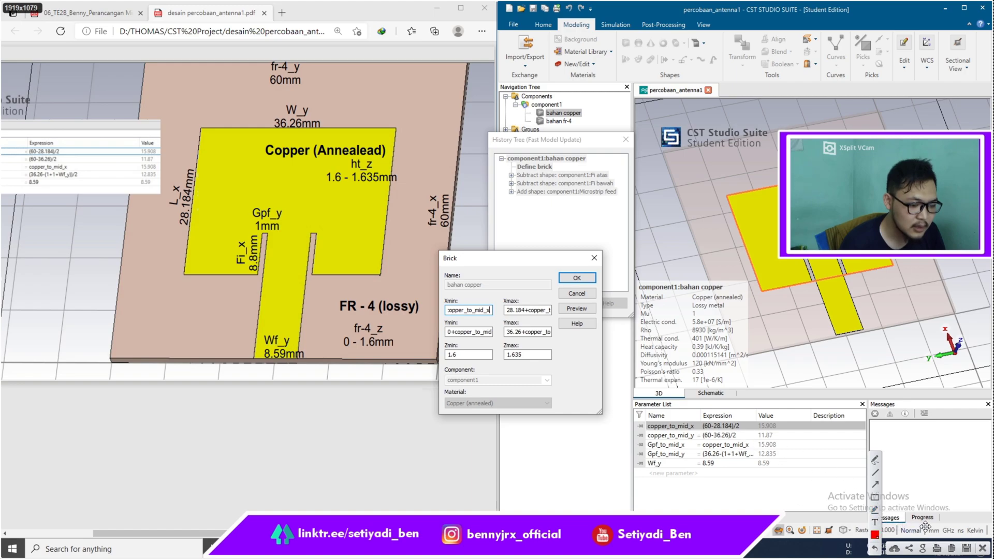
click(876, 511)
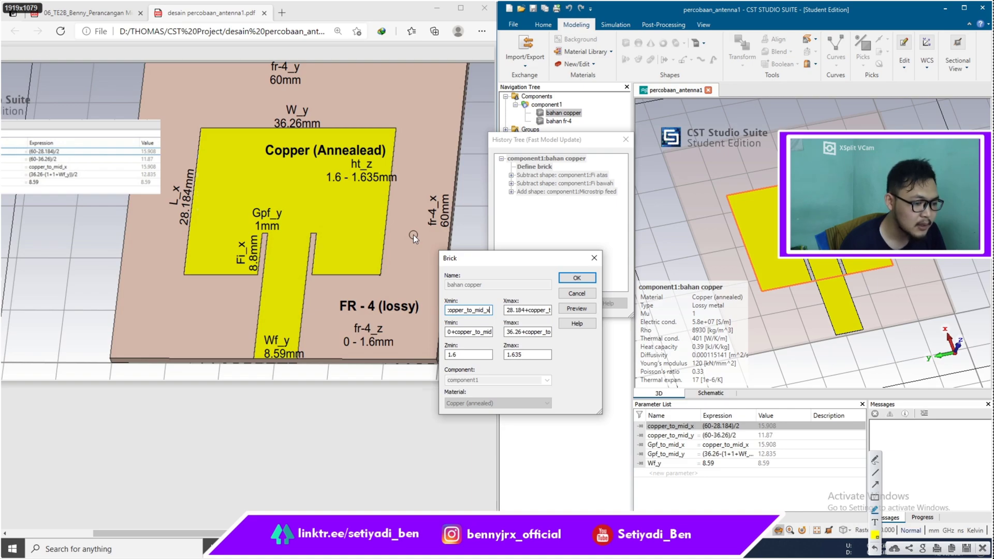
drag(308, 82, 312, 81)
click(327, 123)
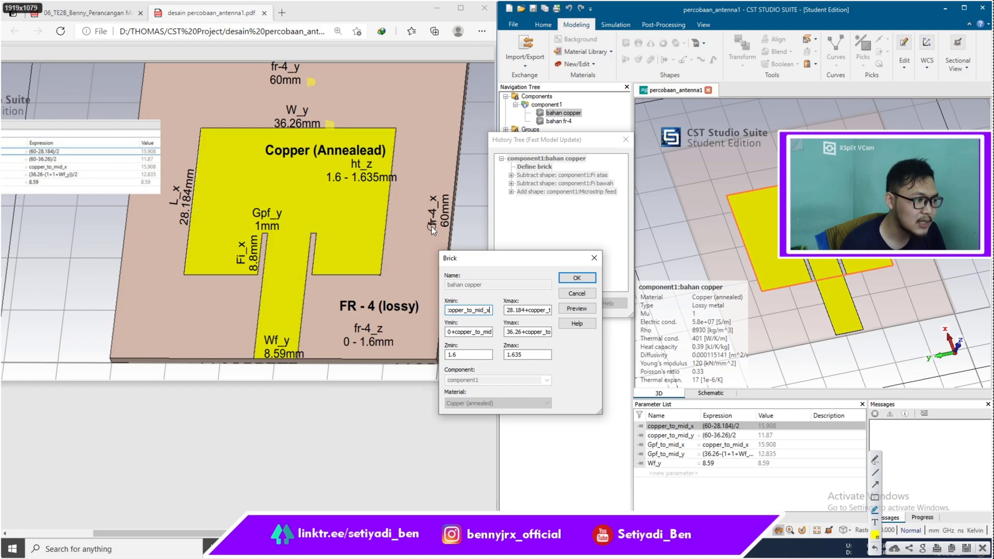
Step: Mark the margins between the copper patch and the substrate's upper and lower edges on the drawing in yellow
mouse_move(376, 78)
mouse_down()
mouse_move(347, 97)
mouse_move(390, 95)
mouse_move(386, 107)
mouse_up()
drag(328, 331, 326, 361)
drag(411, 66, 413, 93)
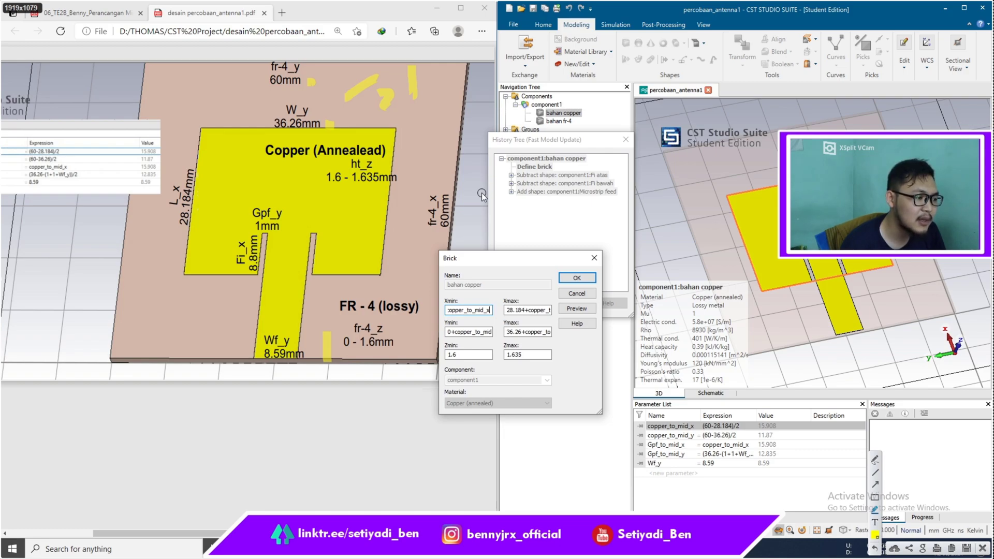
drag(405, 98, 433, 104)
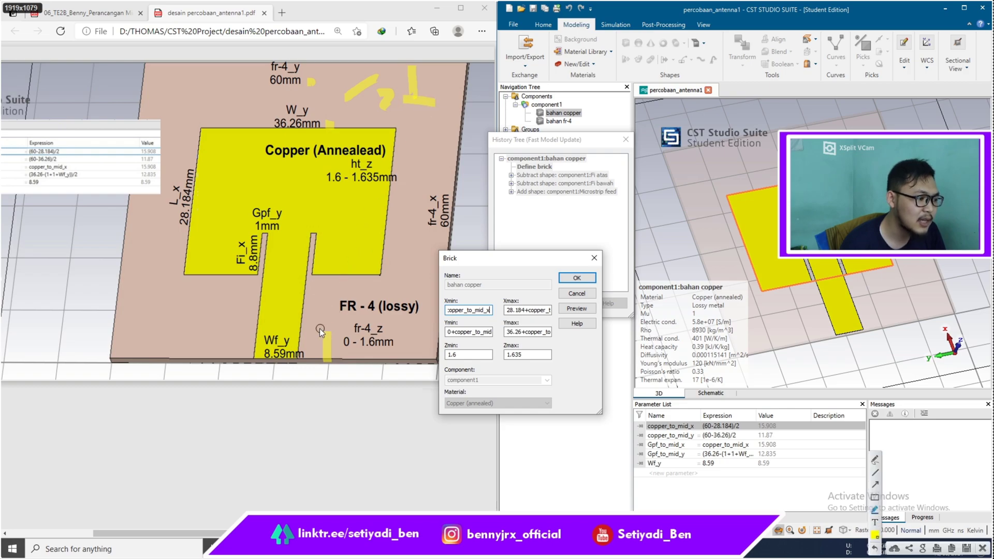
drag(313, 331, 351, 334)
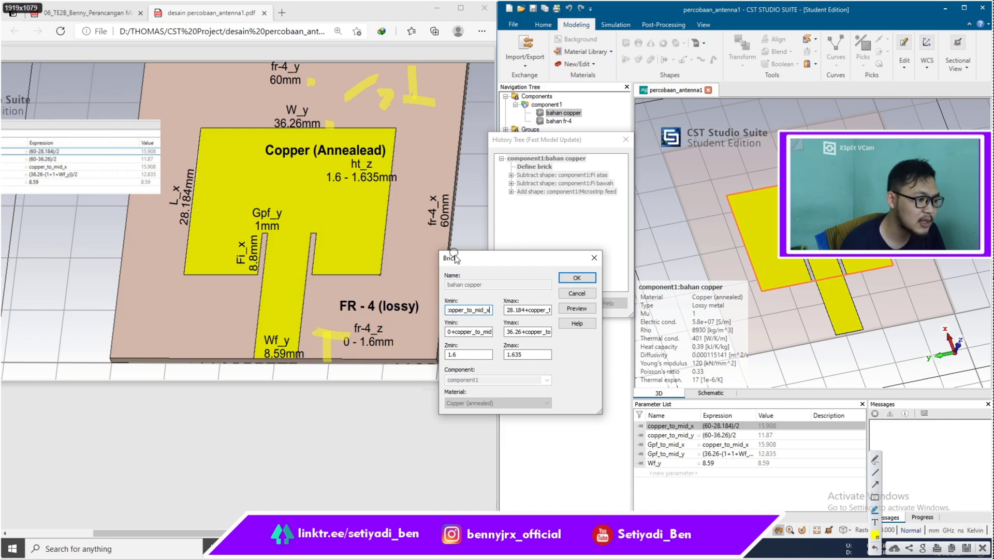
Step: Underline the brick's Xmin and Ymin expressions in yellow and discard the screen annotation
drag(458, 316, 476, 317)
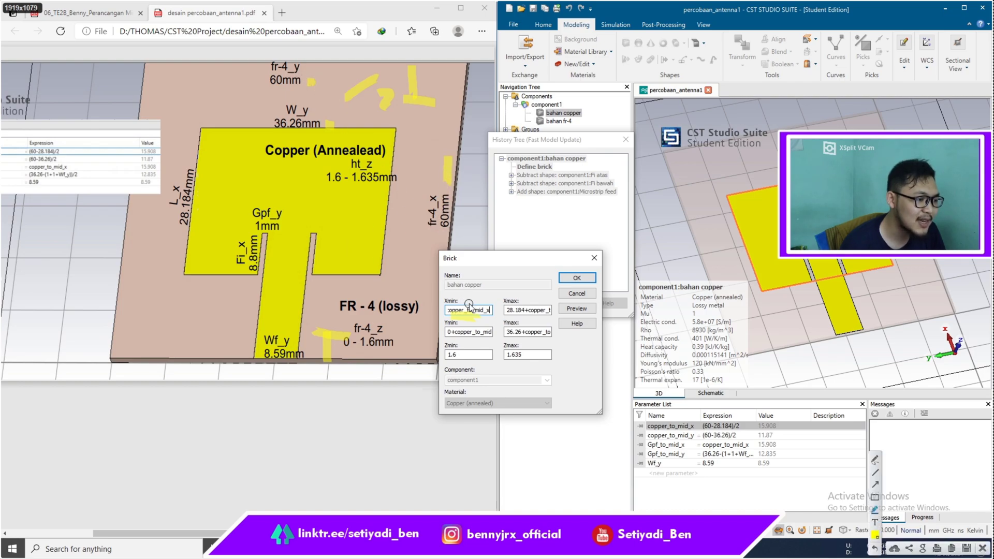
drag(449, 340, 482, 340)
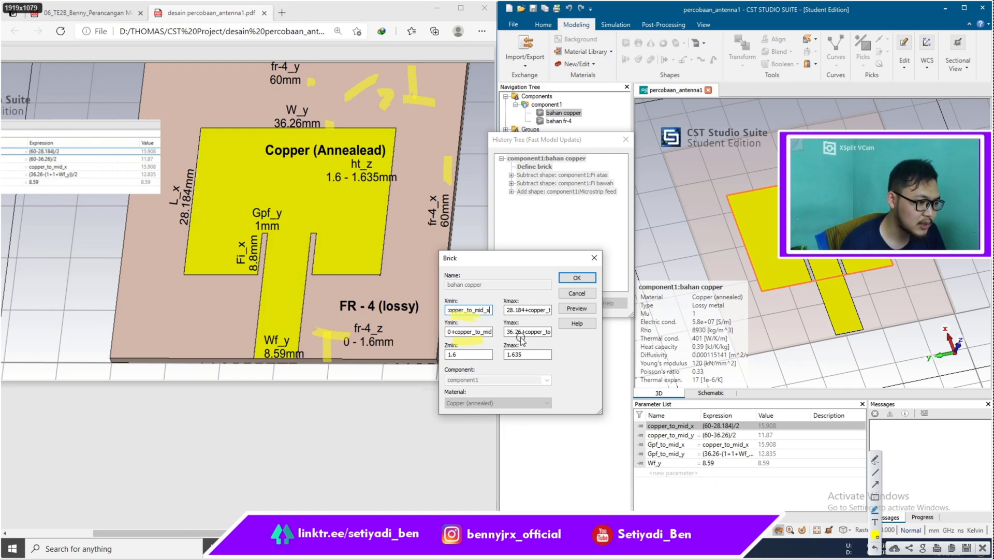
key(Escape)
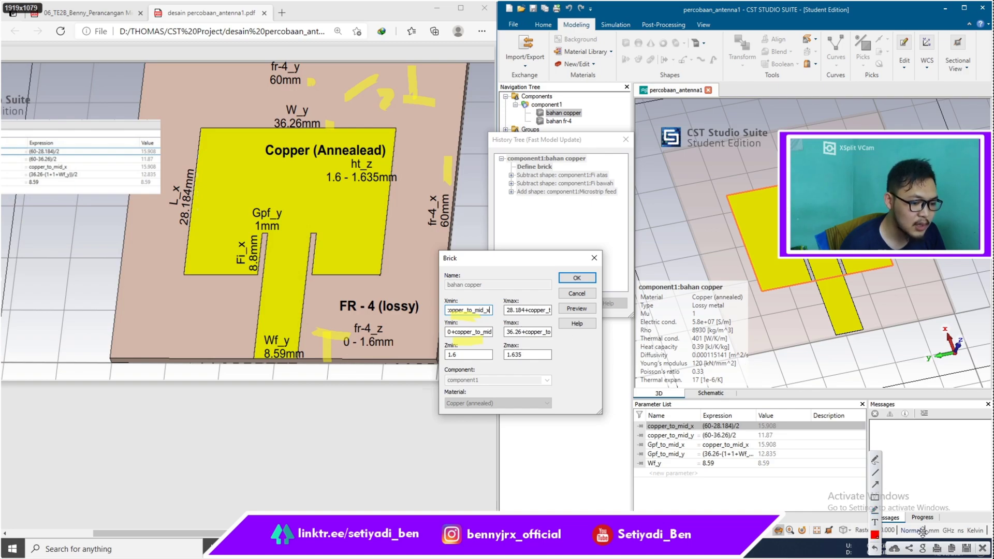
click(982, 548)
Step: Examine the X, Y and Z limits of the bahan copper brick against the drawing and accept the definition
drag(466, 309, 533, 327)
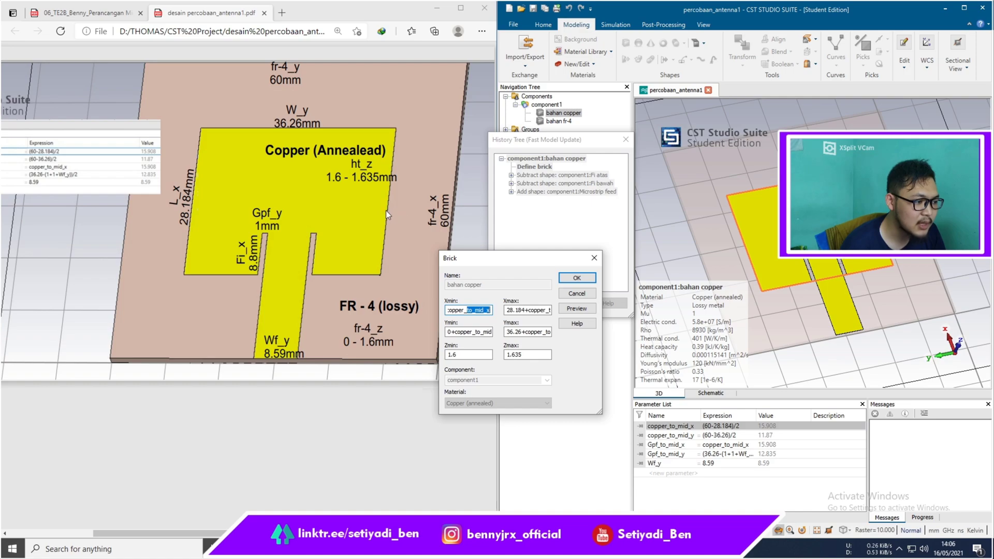
click(464, 310)
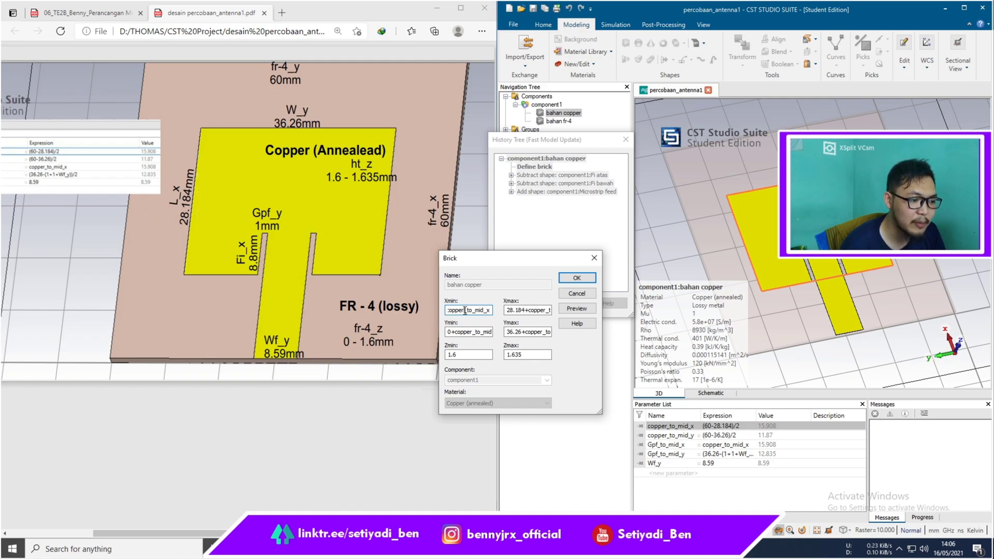
drag(531, 312, 473, 313)
click(542, 312)
click(525, 312)
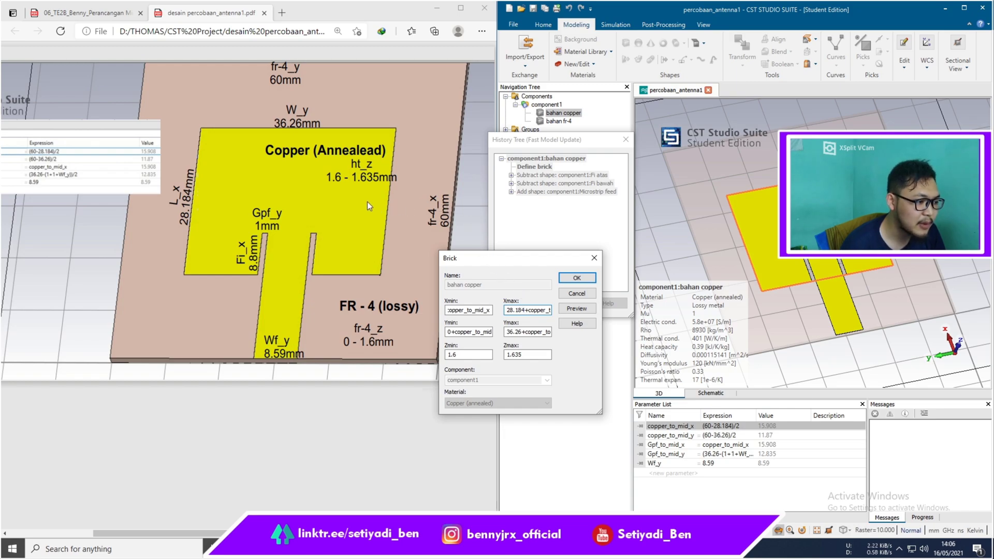
click(448, 310)
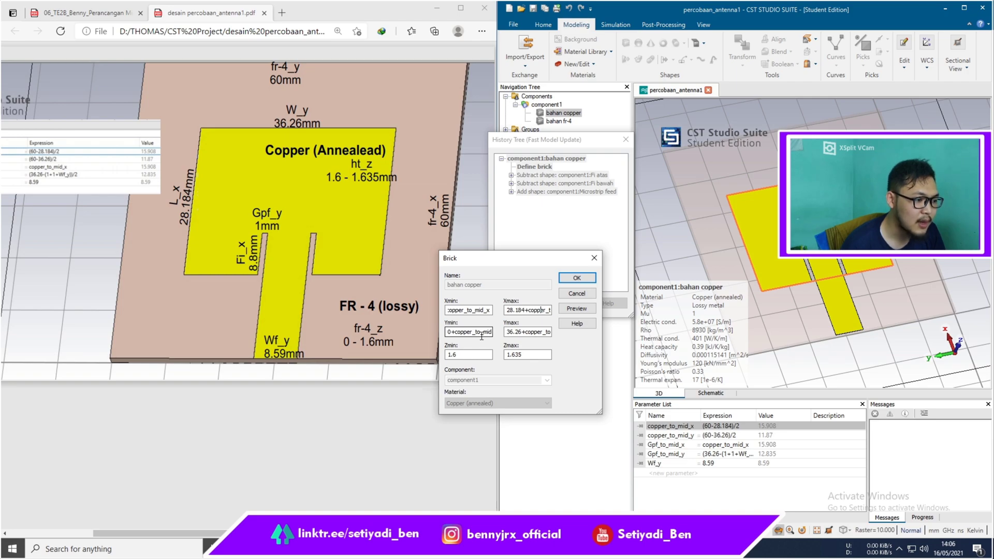
click(459, 355)
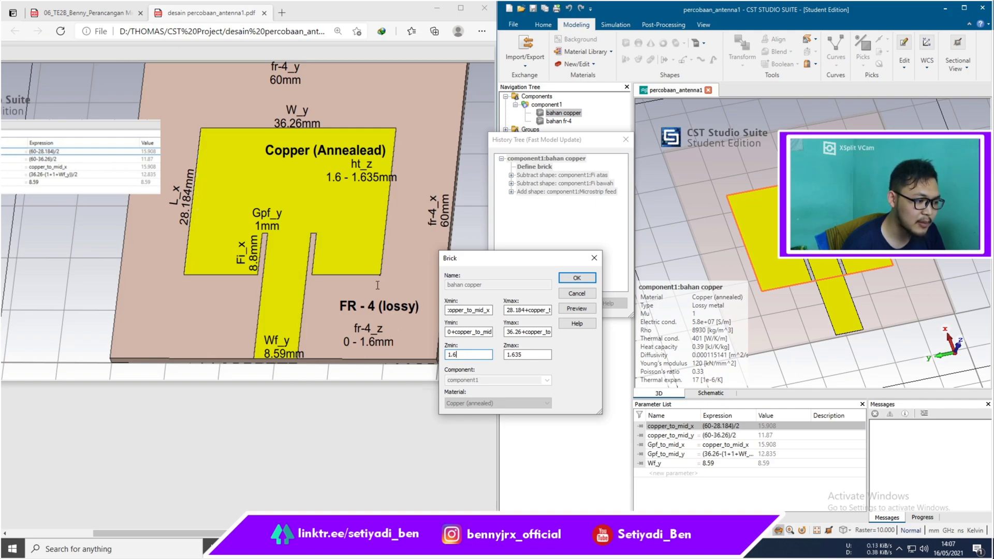
click(521, 357)
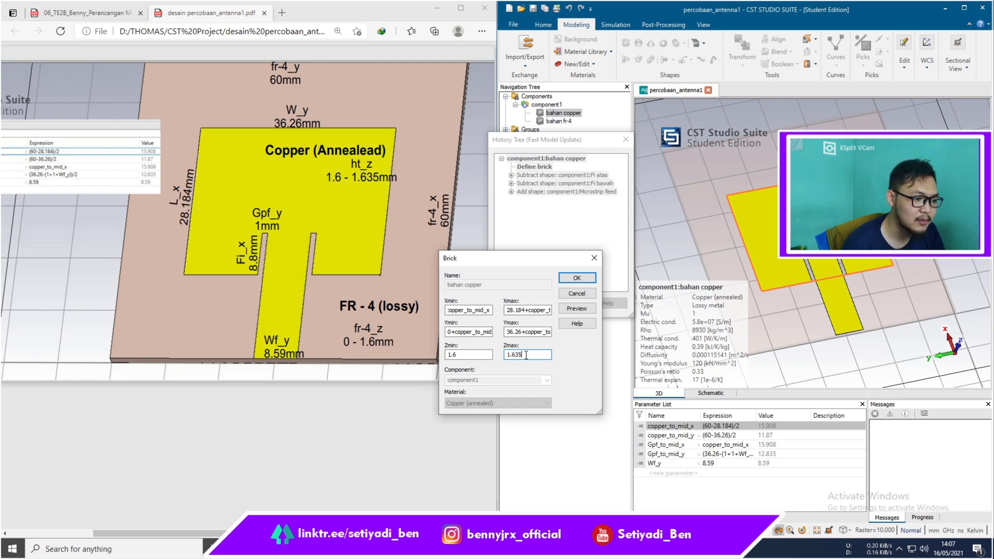
click(578, 279)
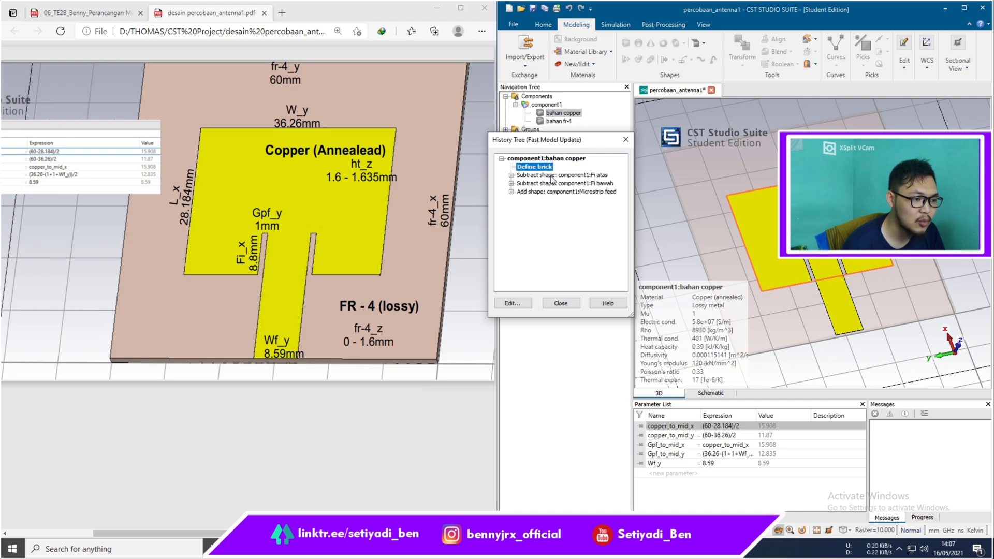
Step: Expand the Fi atas subtraction in the history and open its brick definition beside the drawing
click(553, 184)
click(573, 192)
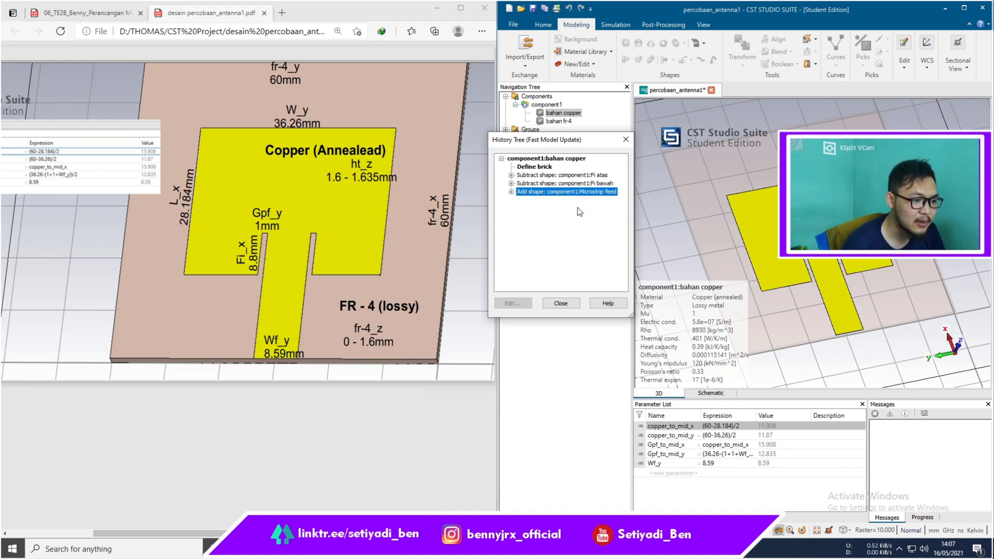
double_click(559, 176)
double_click(539, 183)
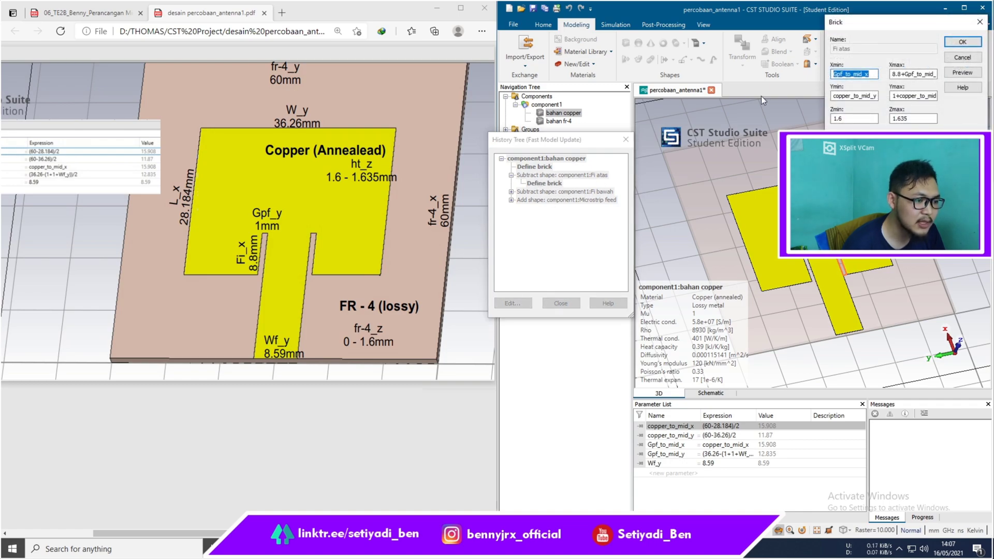
drag(899, 29, 576, 215)
Step: Examine the Xmin expression of the Fi atas brick against the notch in the drawing
click(551, 267)
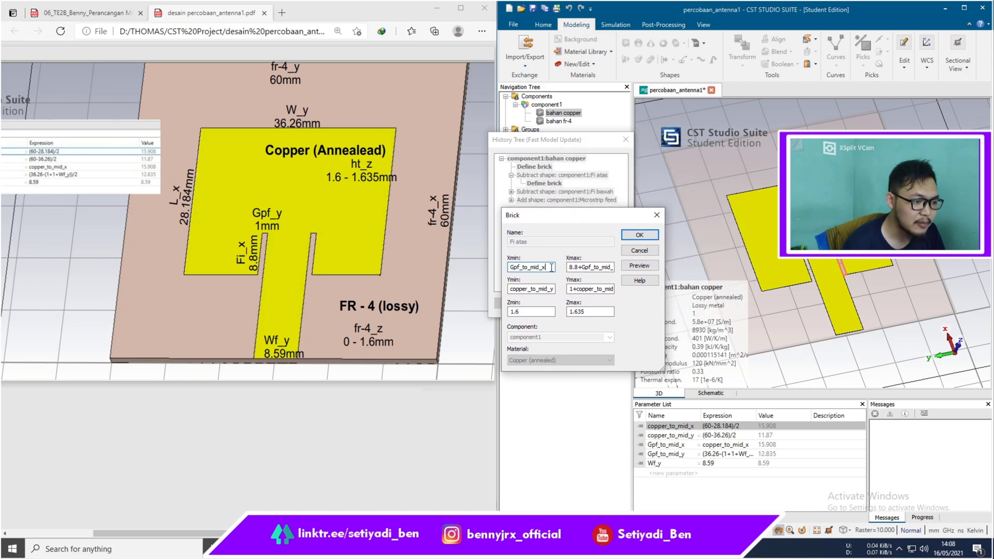
double_click(551, 267)
click(554, 271)
drag(555, 270, 500, 271)
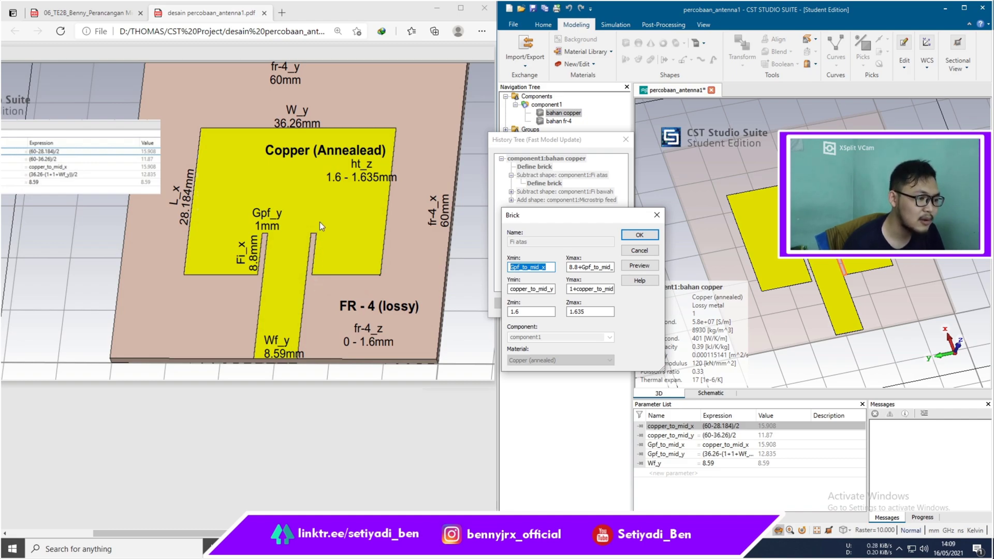
click(572, 288)
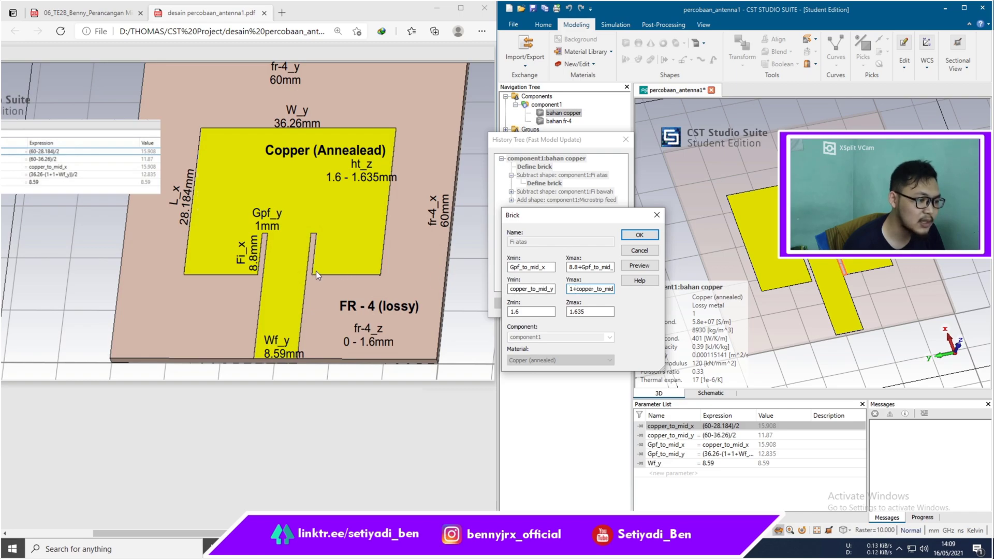
Step: Examine the full Ymin expression of the Fi atas brick against the drawing and close the definition
drag(548, 288, 483, 290)
click(523, 290)
click(524, 291)
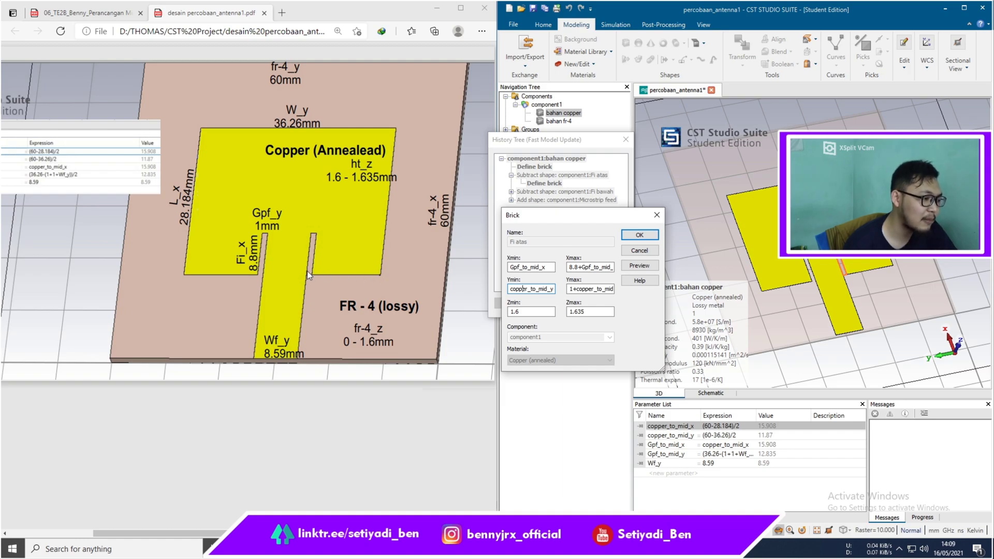
drag(526, 291, 574, 292)
click(554, 291)
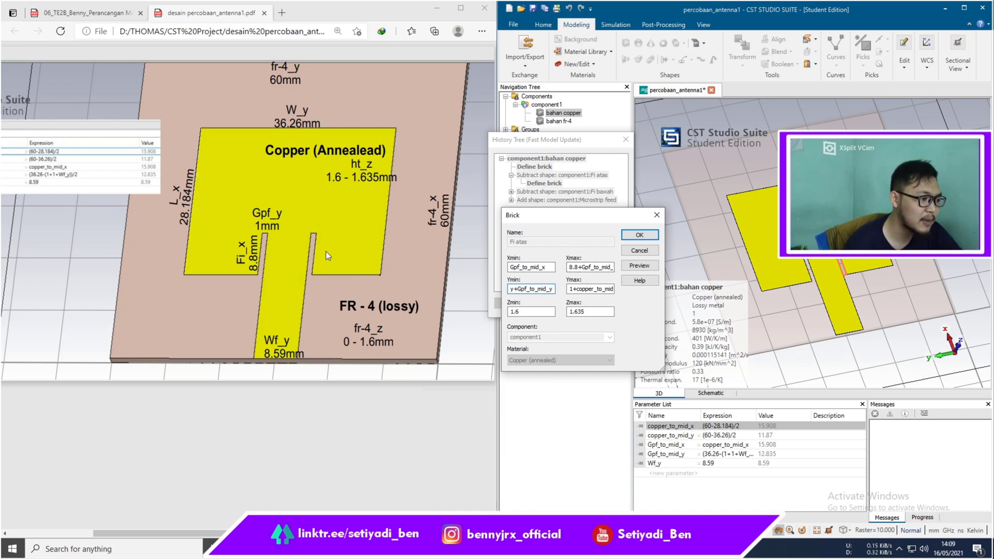
click(646, 234)
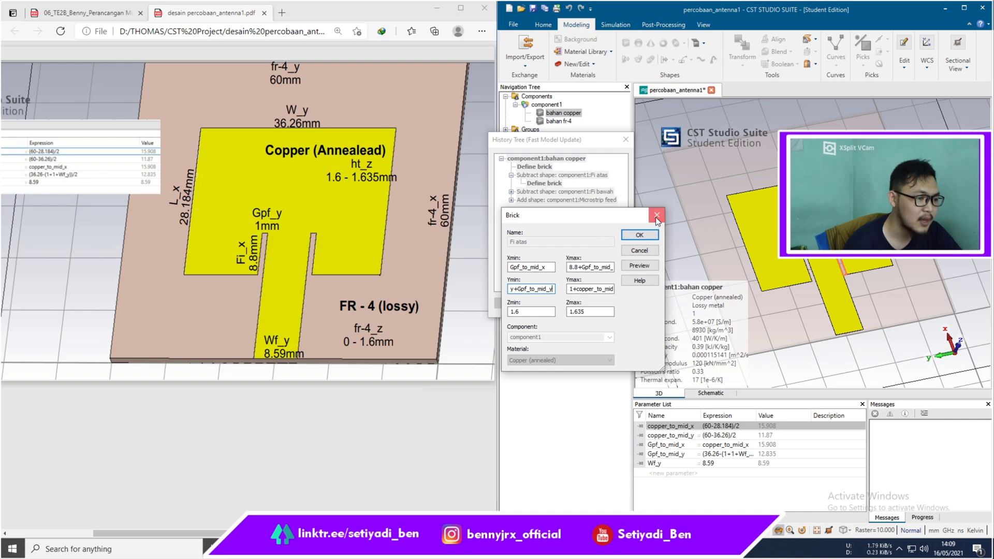
Step: Expand the Microstrip feed addition in the history and open its brick definition next to the drawing
double_click(567, 201)
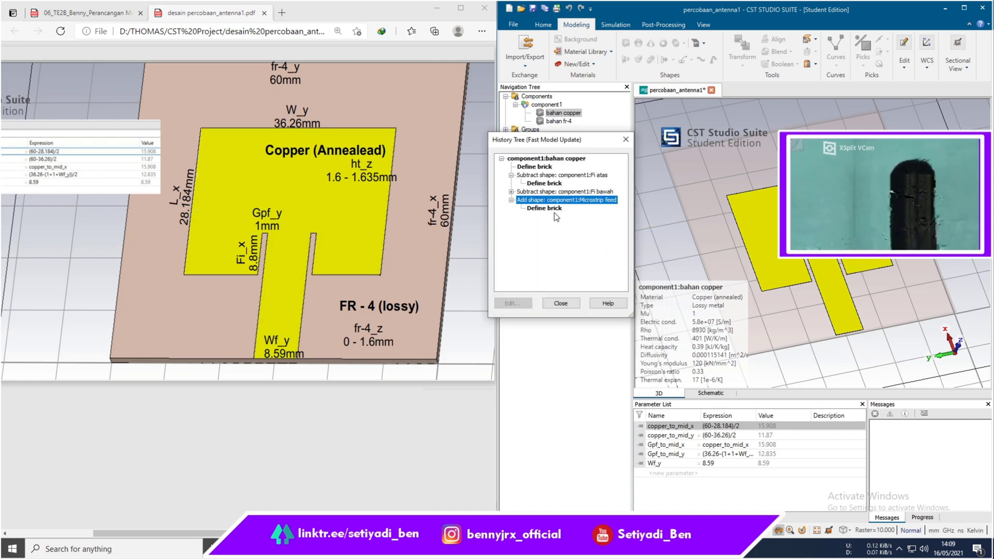
double_click(555, 210)
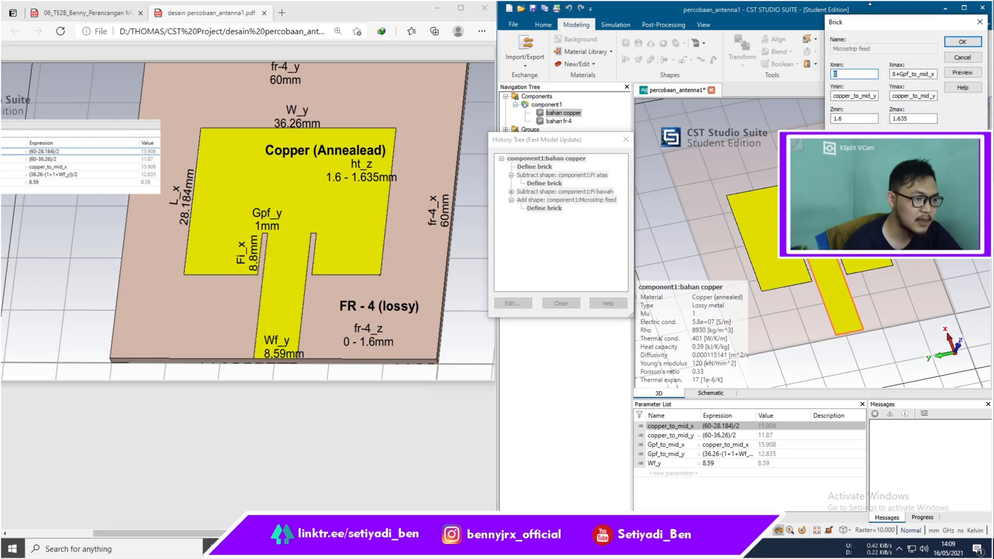
drag(893, 24, 474, 216)
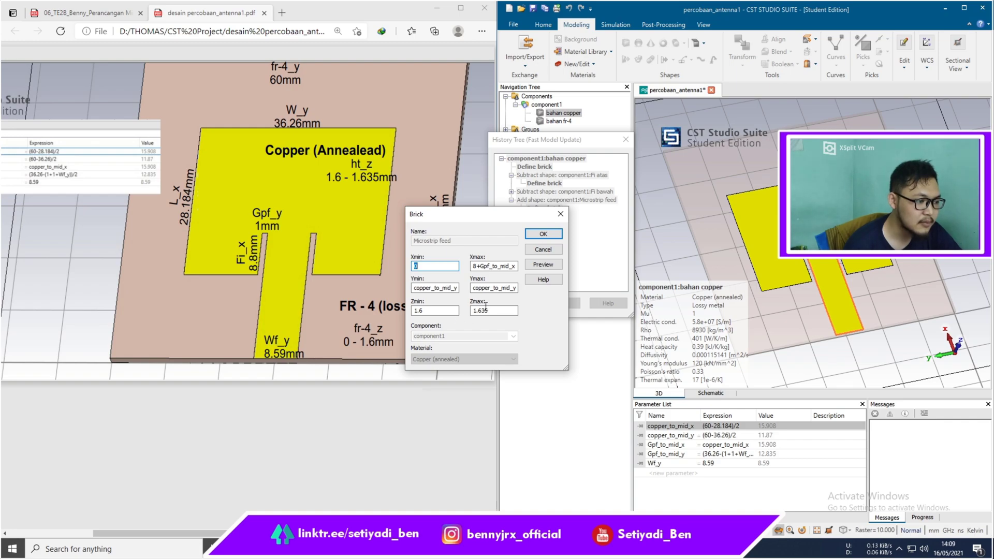
Step: Examine the Xmax expression of the Microstrip feed brick, accept the definition and close the history tree
drag(476, 265, 526, 267)
click(482, 264)
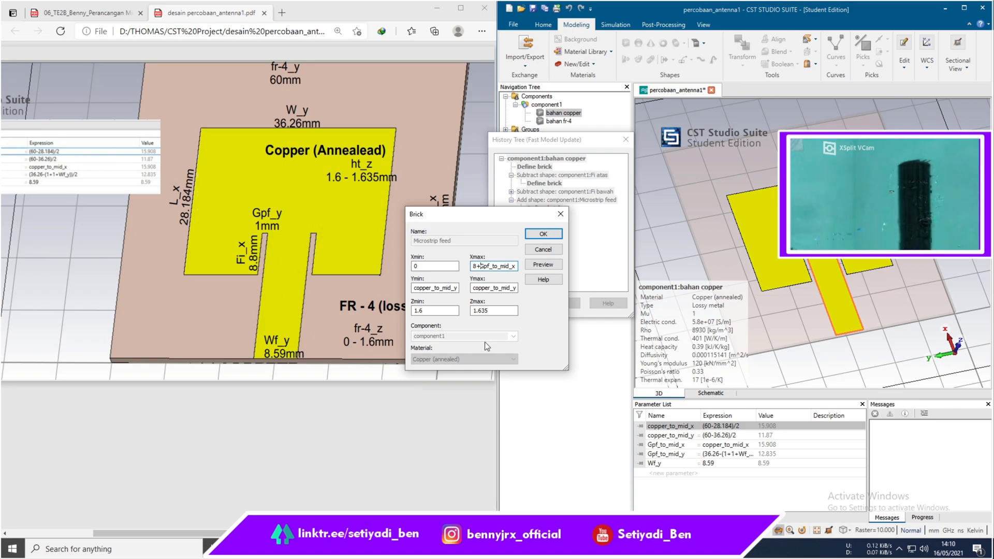
click(543, 233)
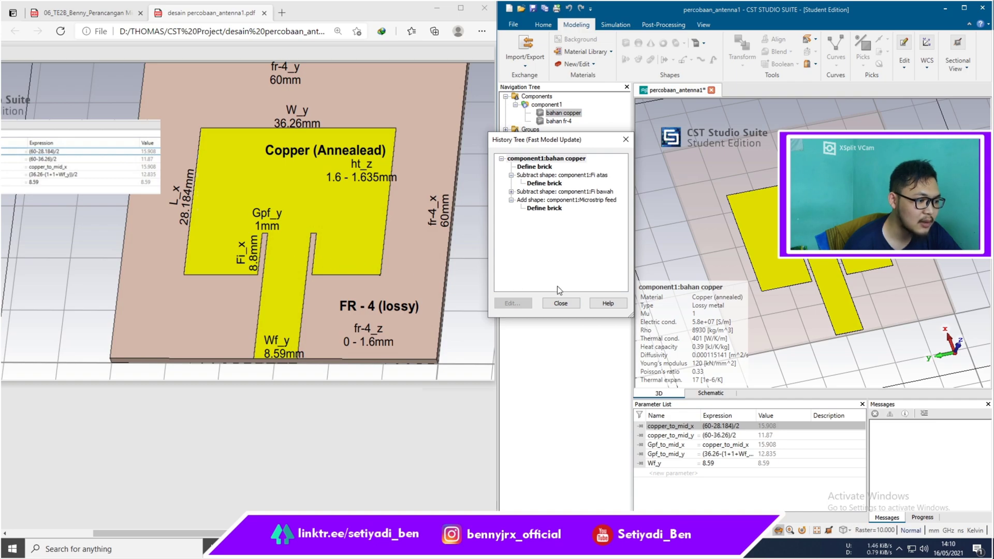
click(560, 303)
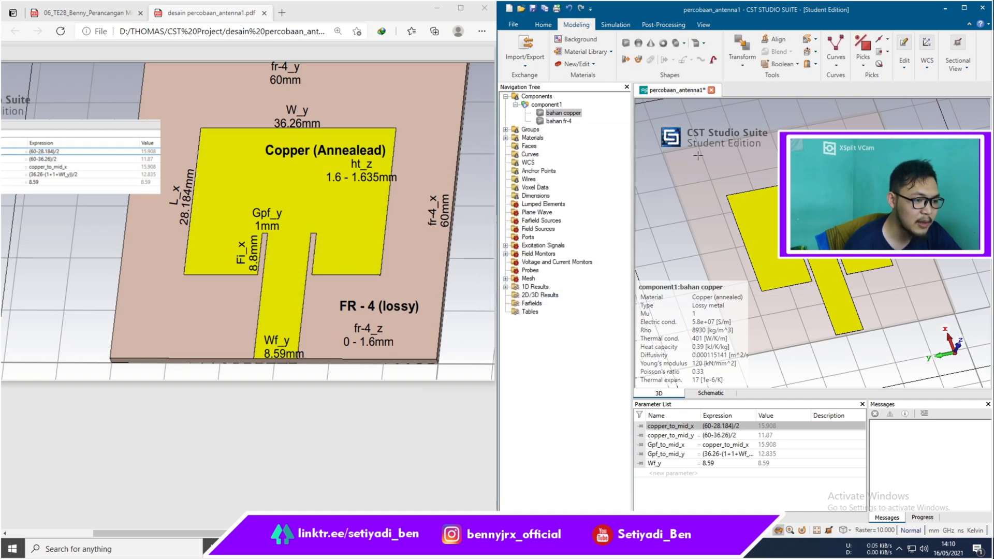
Step: Maximize the CST Studio Suite window, select component1 and inspect the whole antenna from several angles
drag(830, 11, 717, 11)
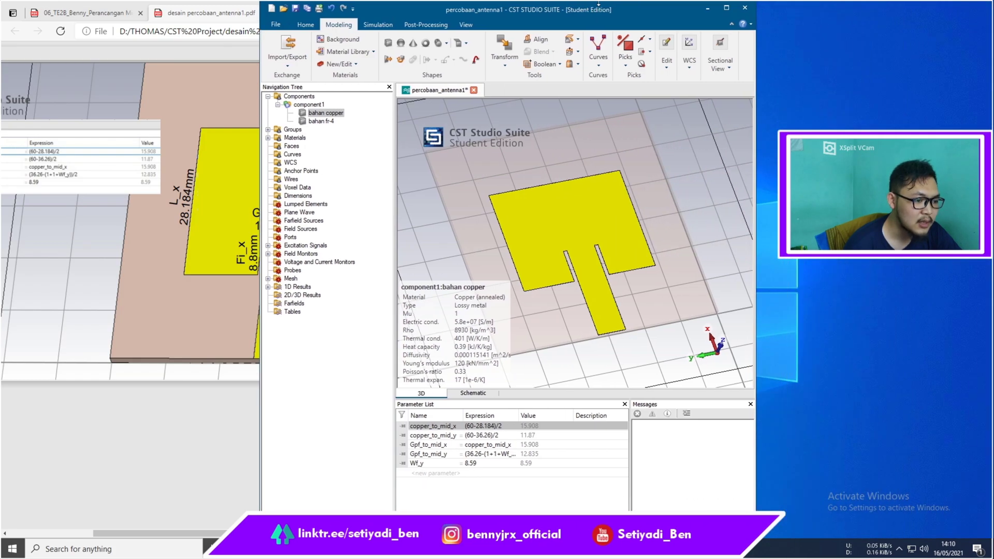
double_click(722, 10)
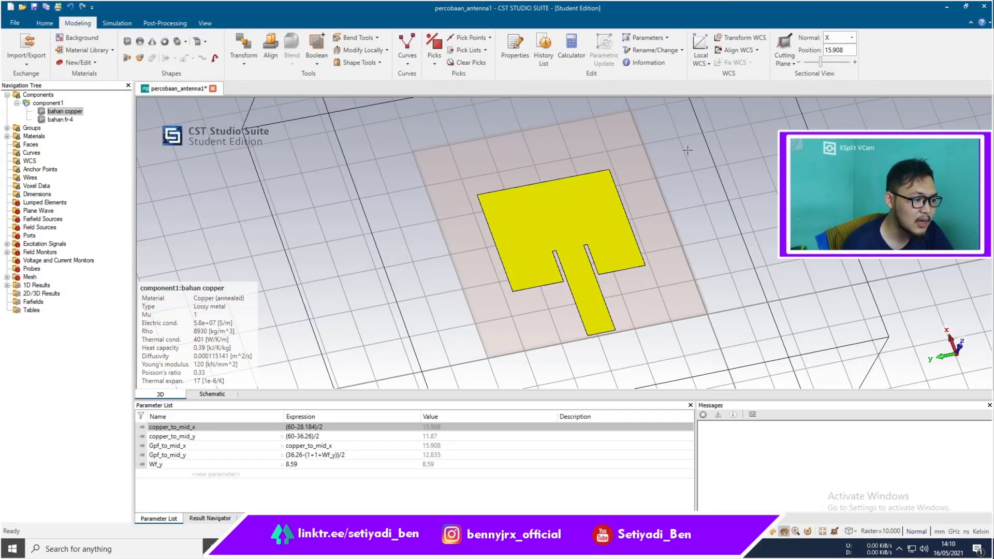
drag(667, 320, 630, 229)
click(54, 103)
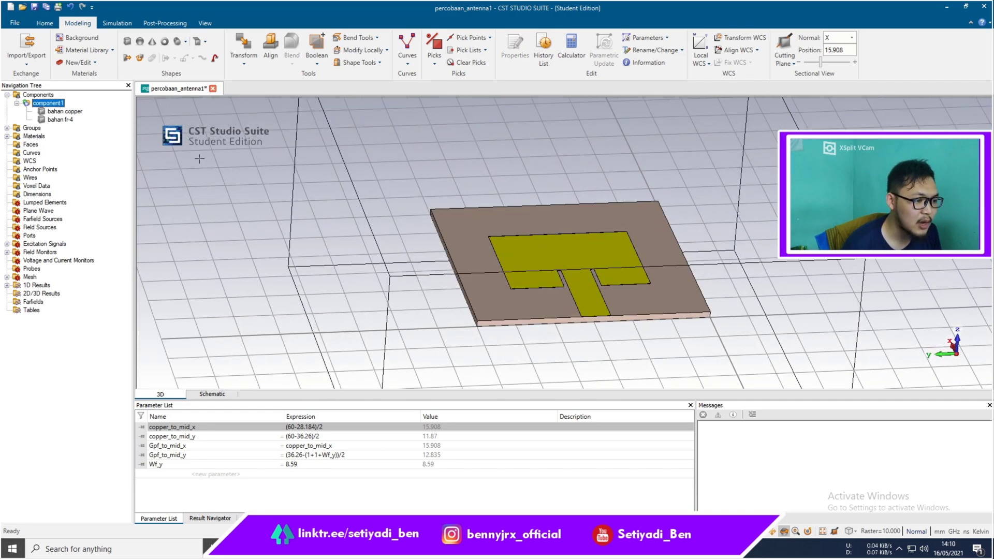
mouse_move(771, 255)
mouse_down()
mouse_move(667, 299)
mouse_move(721, 369)
mouse_move(673, 324)
mouse_move(550, 323)
mouse_up()
drag(610, 342, 680, 365)
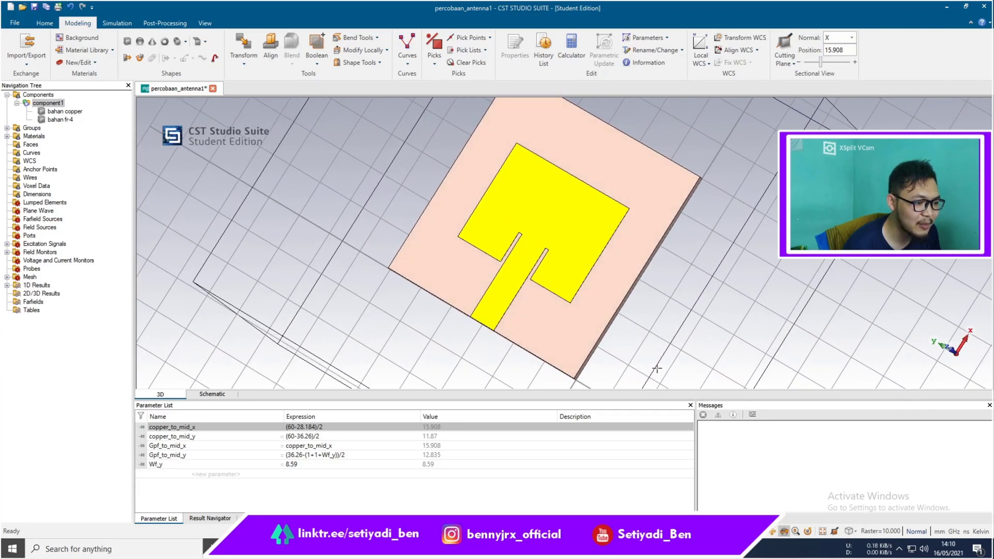
mouse_move(518, 272)
mouse_down()
mouse_move(363, 226)
mouse_move(382, 206)
mouse_move(439, 193)
mouse_move(351, 215)
mouse_move(406, 262)
mouse_move(714, 302)
mouse_move(631, 290)
mouse_move(451, 175)
mouse_move(382, 250)
mouse_up()
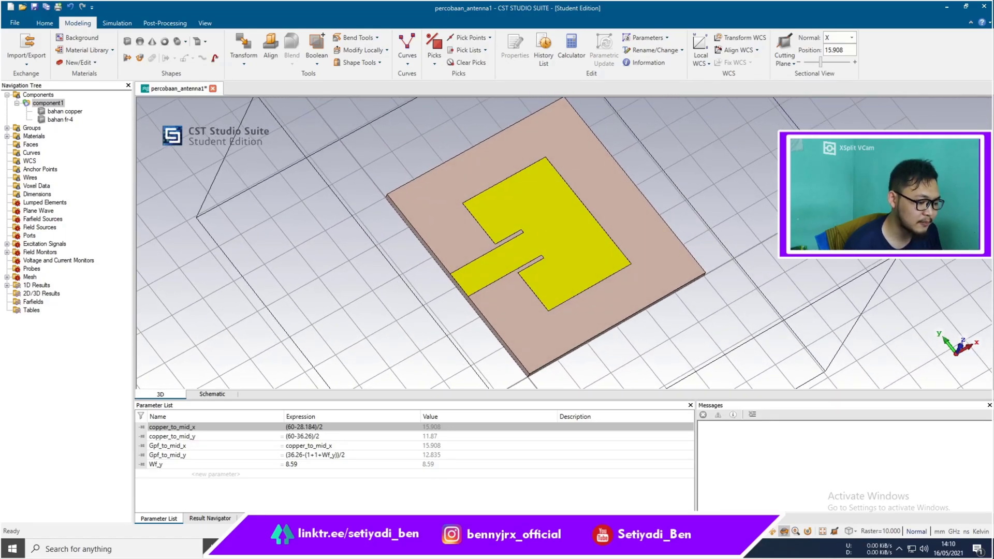
Step: Switch to the Design Microstrip Antenna presentation in PowerPoint, maximize it and show slide 13 on the rectangular patch antenna with feeding line
click(445, 549)
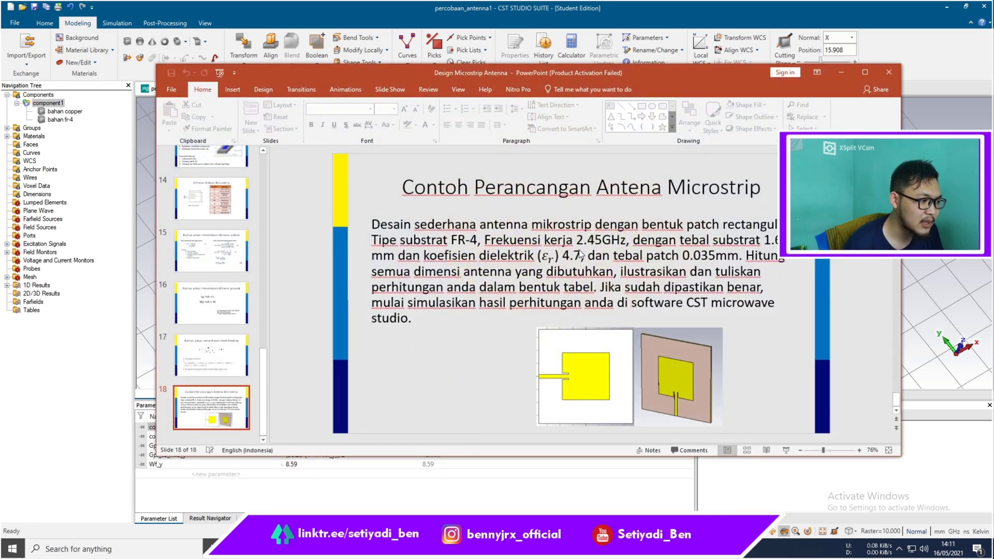
click(864, 72)
scroll(69, 139, up, 3)
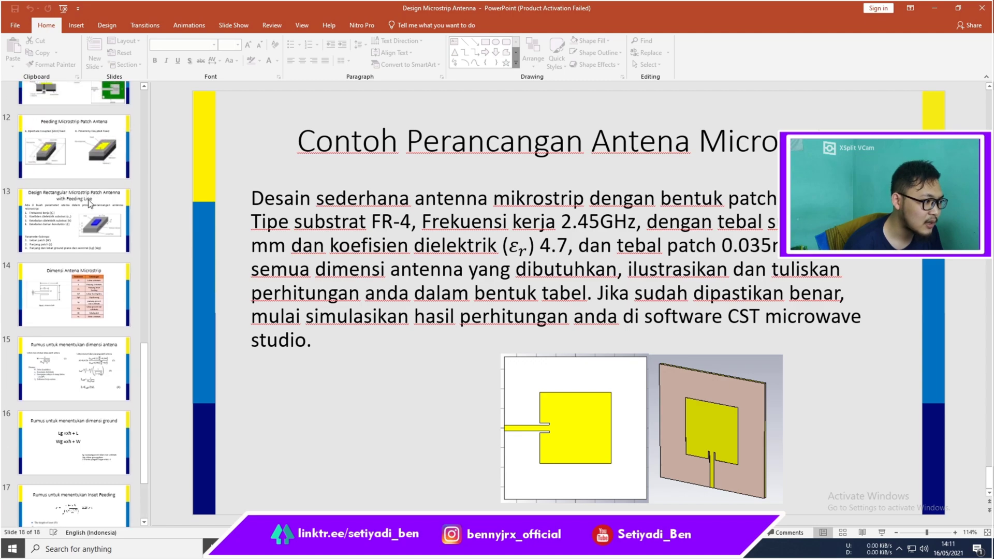
click(89, 227)
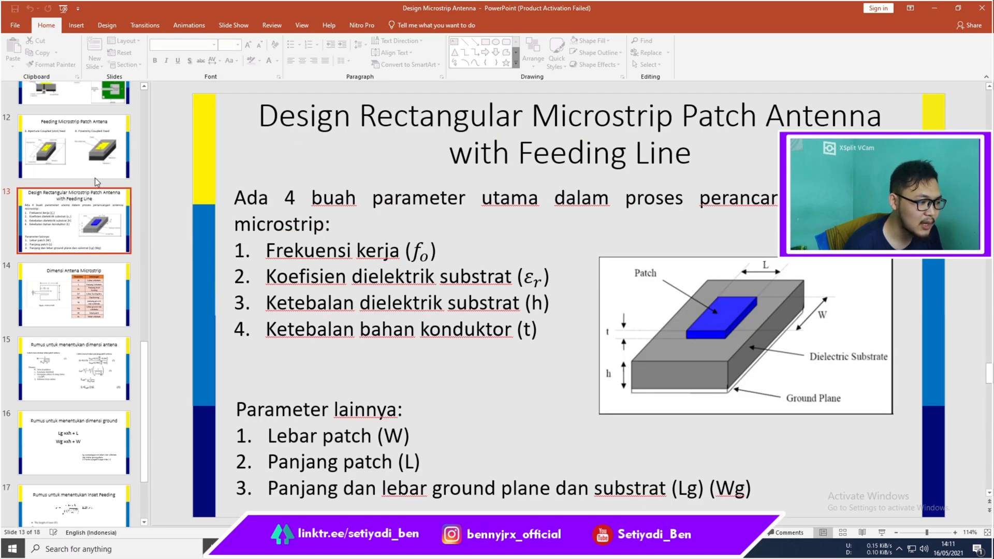